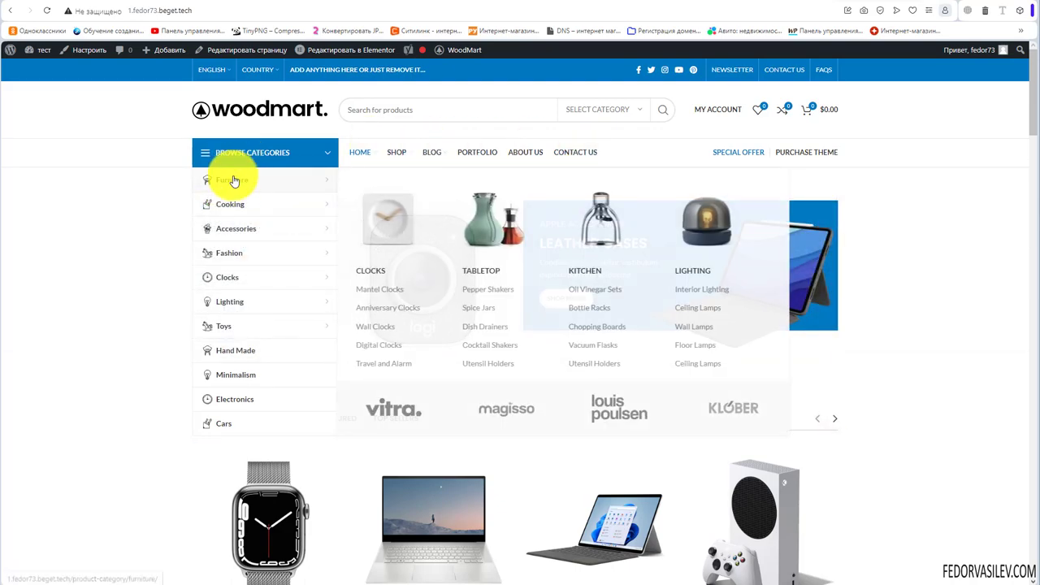
Step: Examine the category dropdowns and the Shop and Blog navigation menus in the demo store's header
{"action": "mouse_move", "coordinate": [222, 193]}
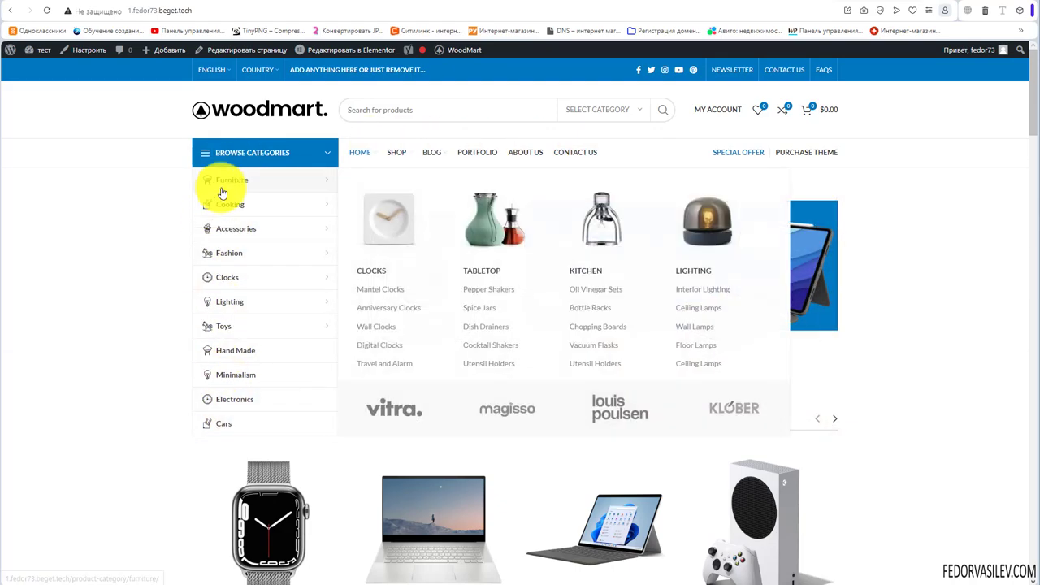
{"action": "mouse_move", "coordinate": [234, 210]}
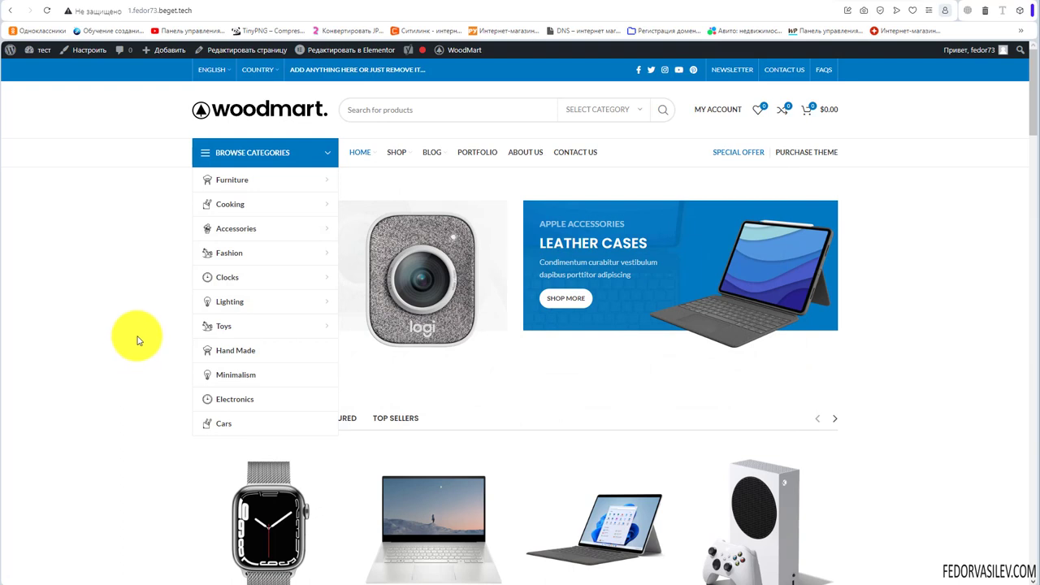
{"action": "mouse_move", "coordinate": [232, 339]}
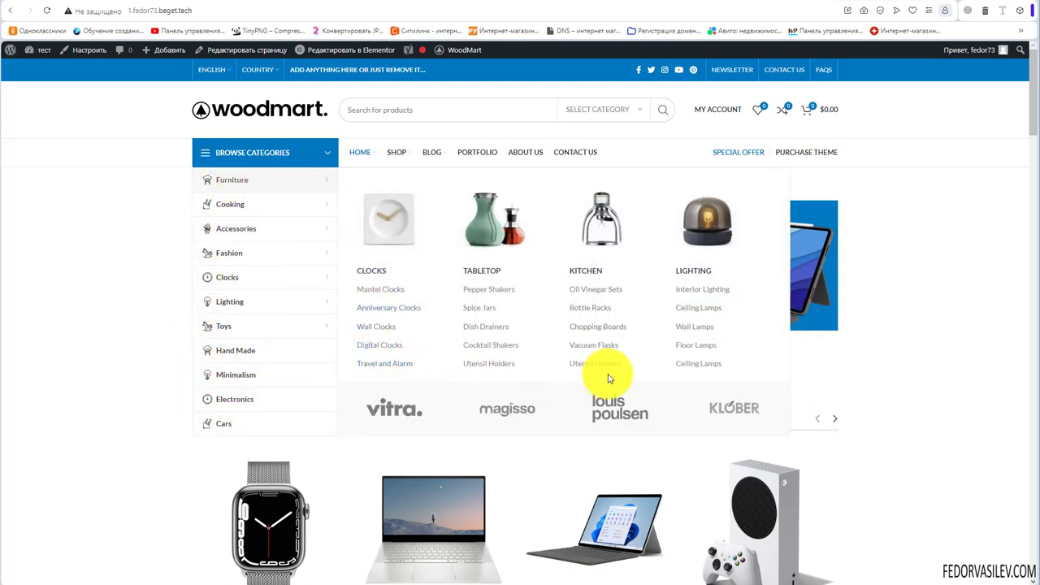
{"action": "mouse_move", "coordinate": [400, 152]}
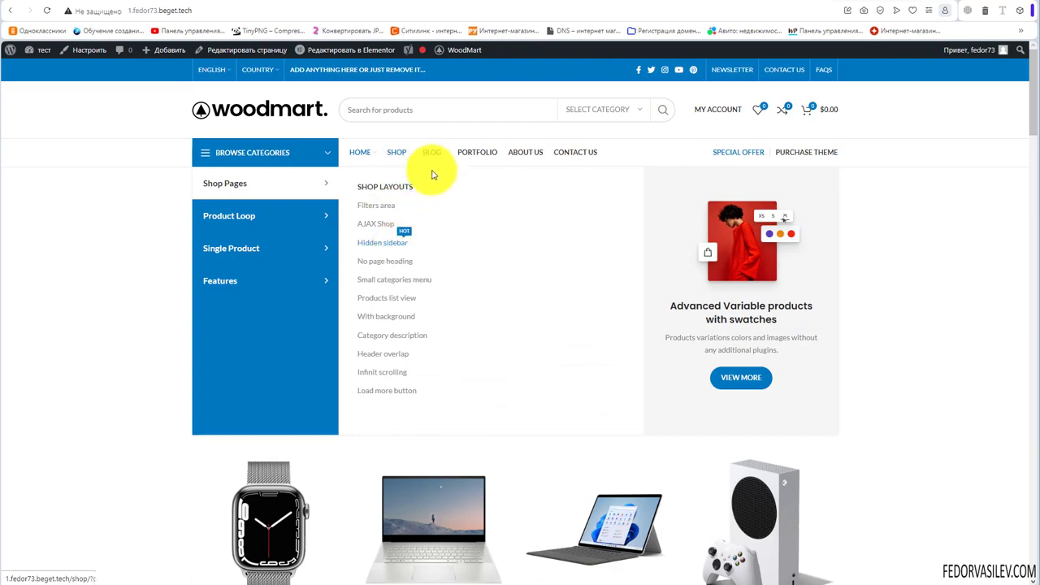
{"action": "mouse_move", "coordinate": [430, 166]}
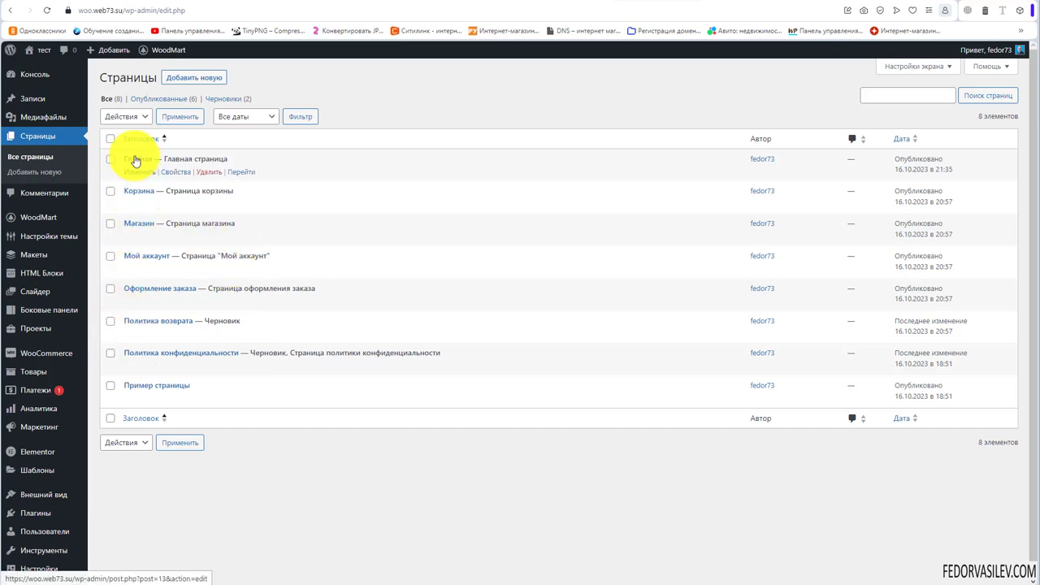
Step: Create and publish two new pages on the test site, titled "О нас" and "Доставка"
{"action": "left_click", "coordinate": [171, 75]}
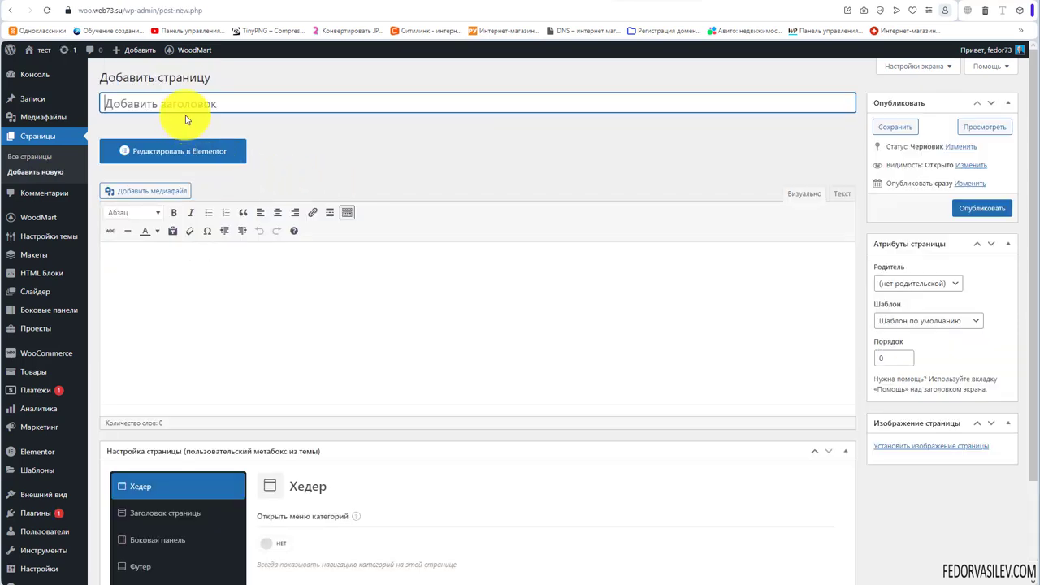
{"action": "type", "text": "О нас"}
{"action": "left_click", "coordinate": [476, 360]}
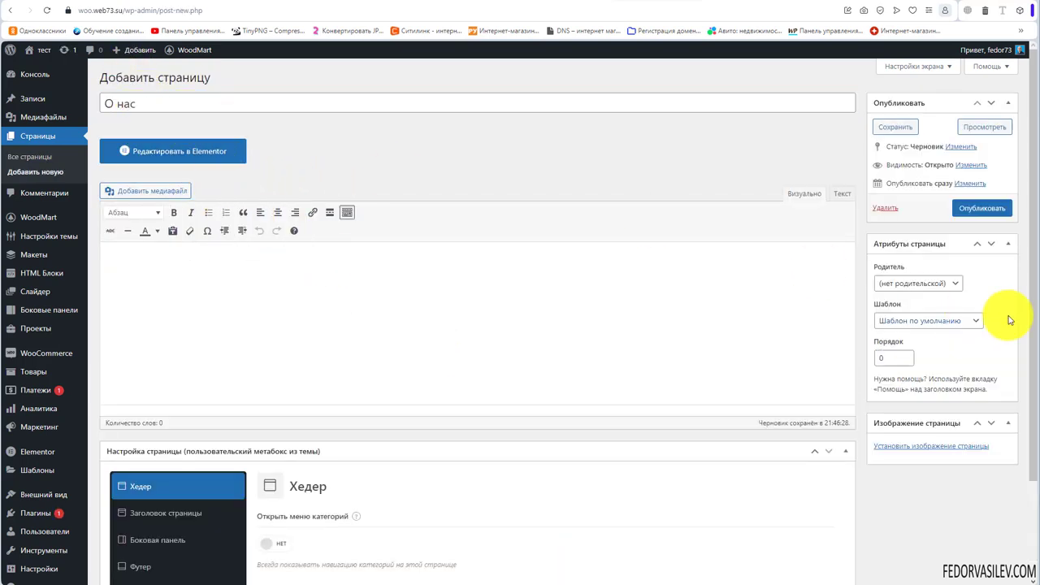
{"action": "left_click", "coordinate": [975, 207]}
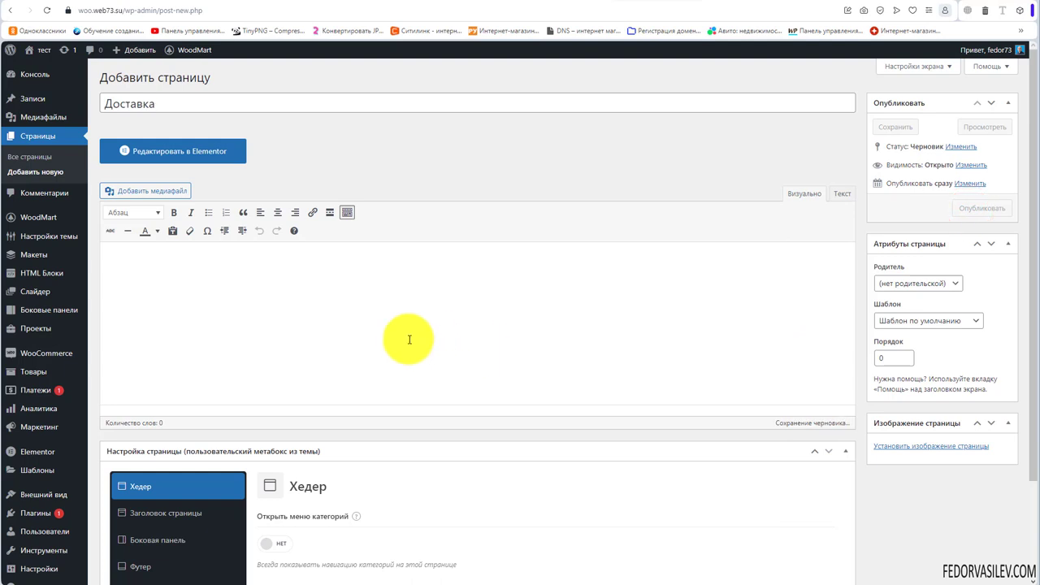
{"action": "double_click", "coordinate": [168, 101]}
{"action": "left_click", "coordinate": [962, 205]}
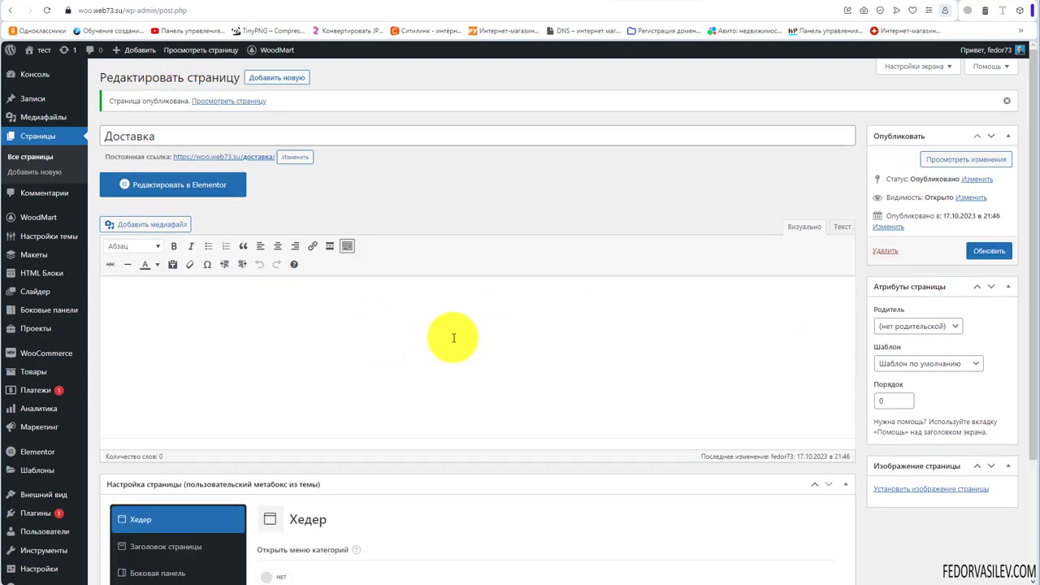
Step: Review the store's product categories and check the navigation area in the storefront header
{"action": "mouse_move", "coordinate": [52, 221]}
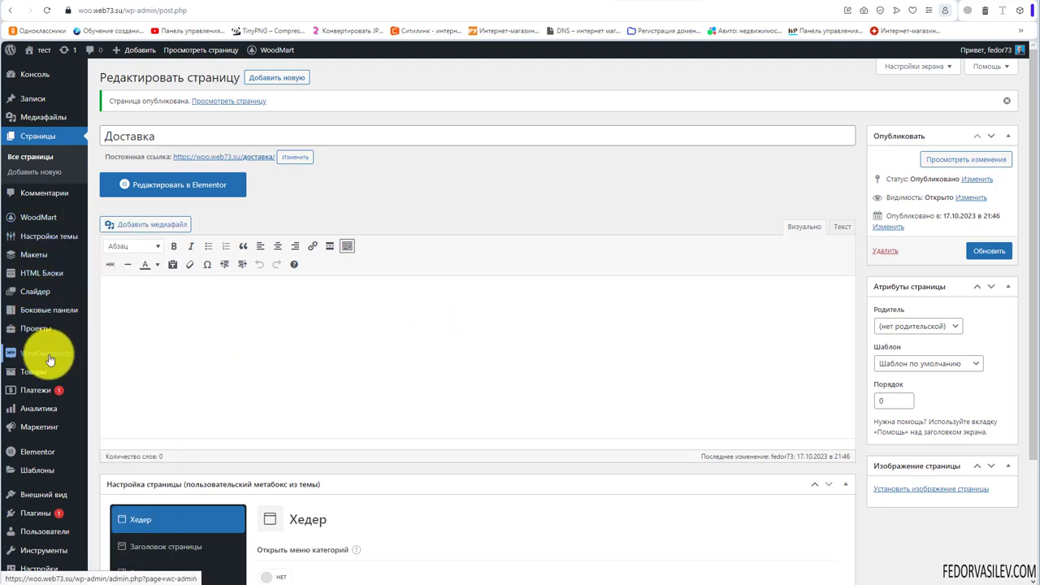
{"action": "mouse_move", "coordinate": [49, 359]}
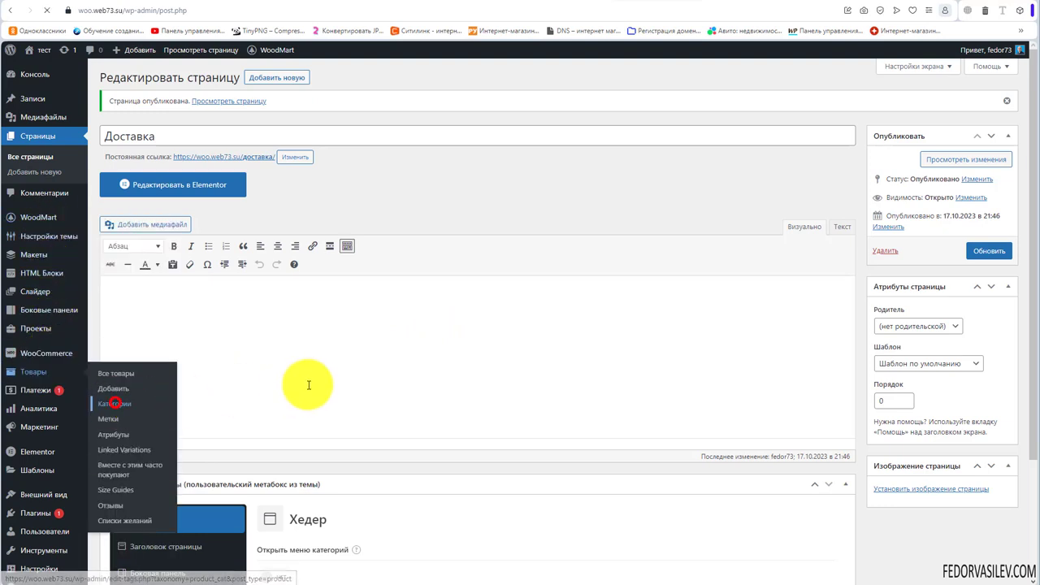
{"action": "left_click", "coordinate": [111, 399]}
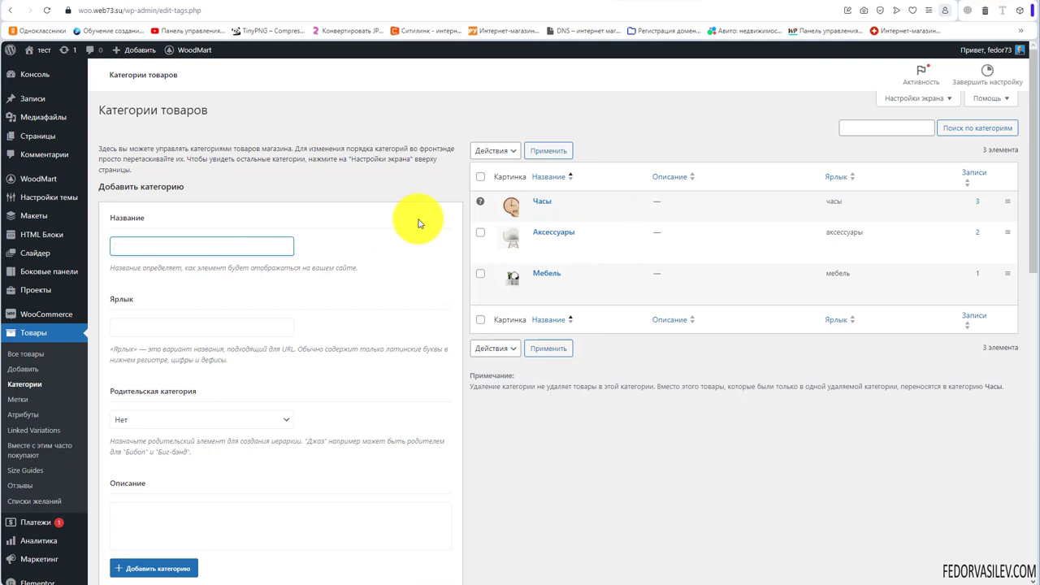
{"action": "left_click", "coordinate": [728, 2]}
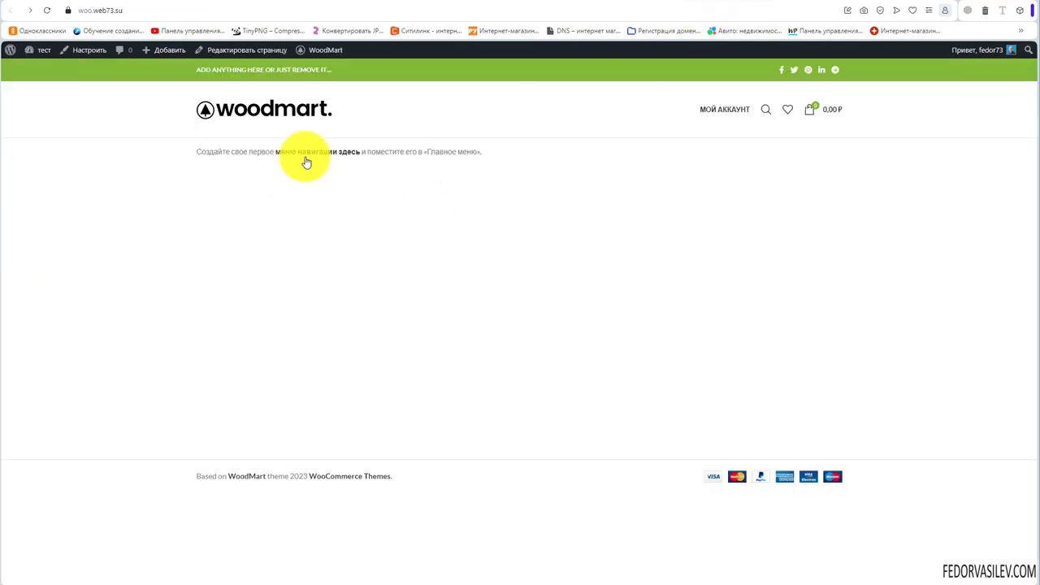
{"action": "left_click", "coordinate": [638, 4]}
Step: Open the site's menu editor for Main Menu and try out the option that automatically adds new top-level pages
{"action": "scroll", "coordinate": [73, 337], "scroll_direction": "down", "scroll_amount": 3}
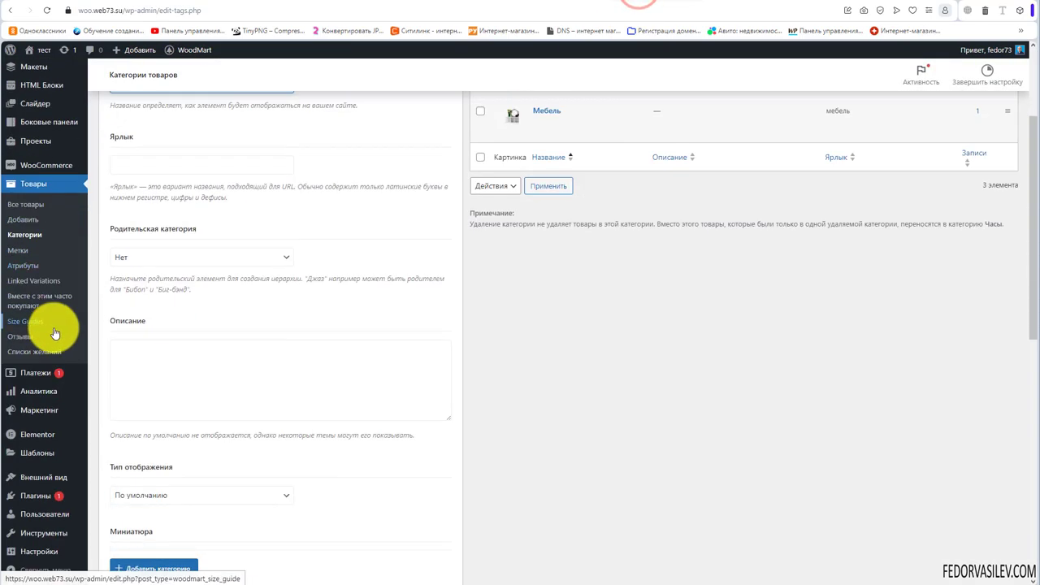
{"action": "mouse_move", "coordinate": [92, 398]}
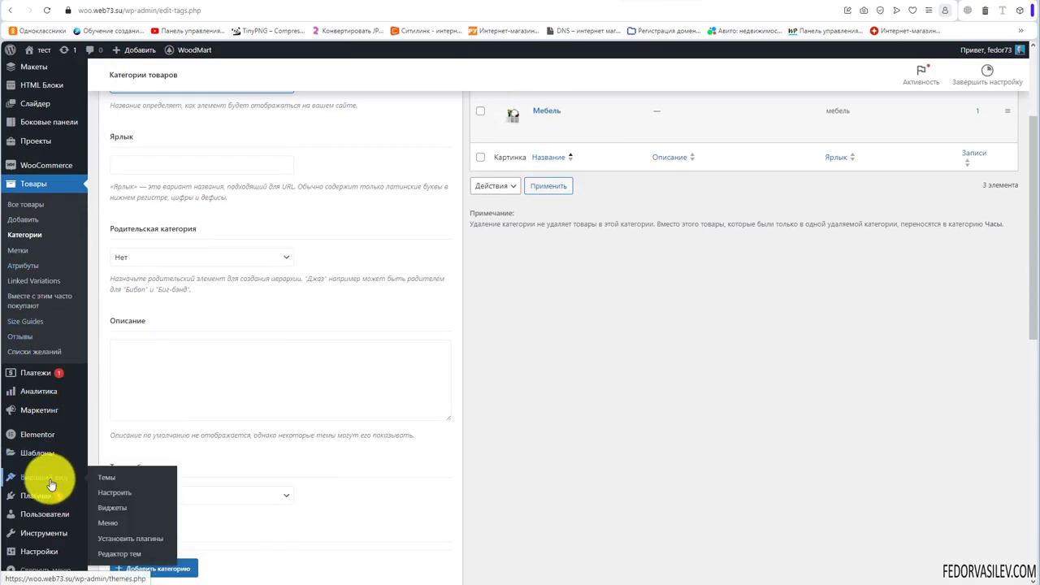
{"action": "left_click", "coordinate": [108, 522]}
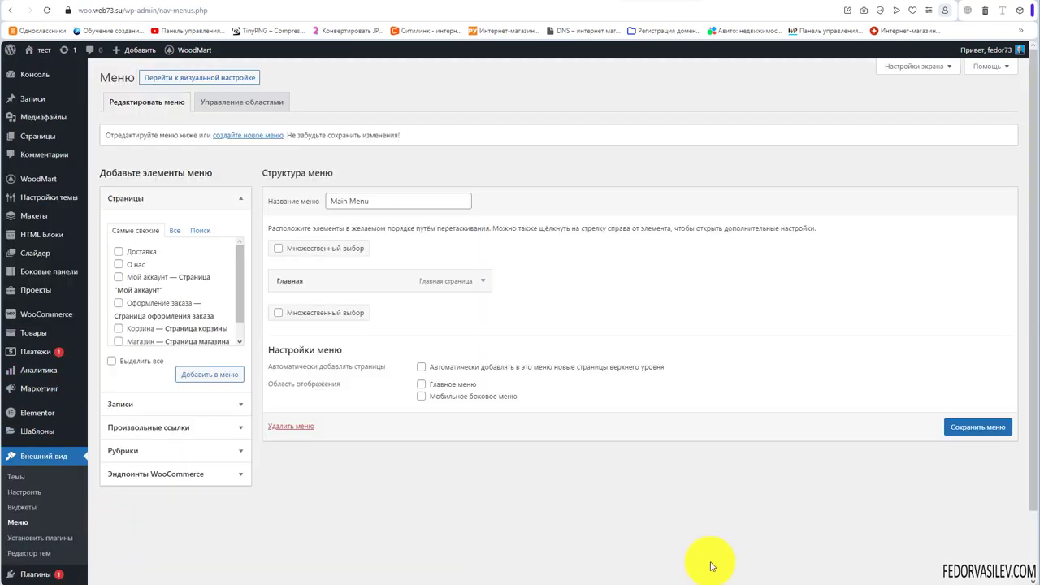
{"action": "left_click", "coordinate": [422, 368]}
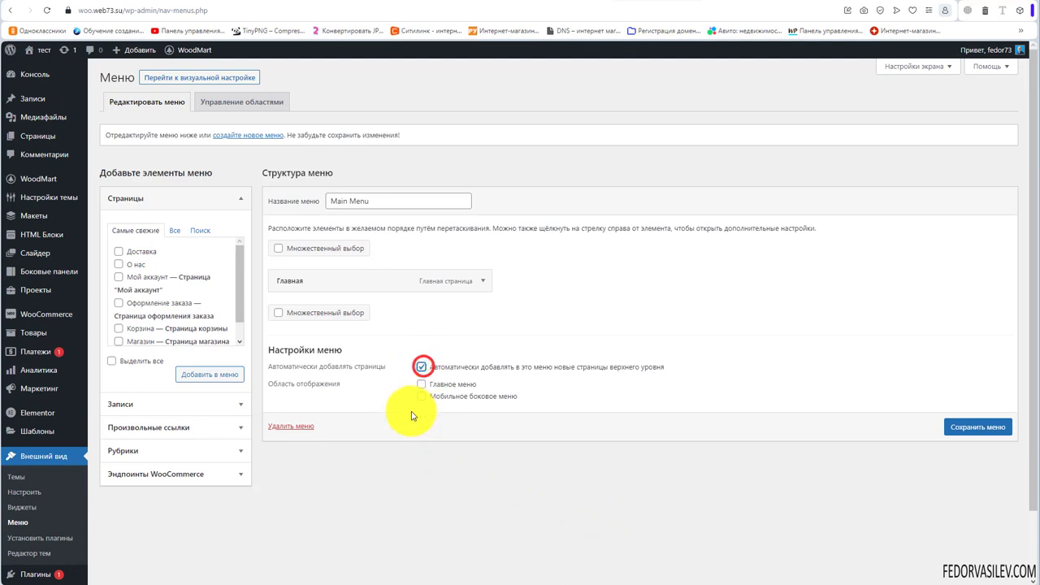
{"action": "left_click", "coordinate": [421, 367]}
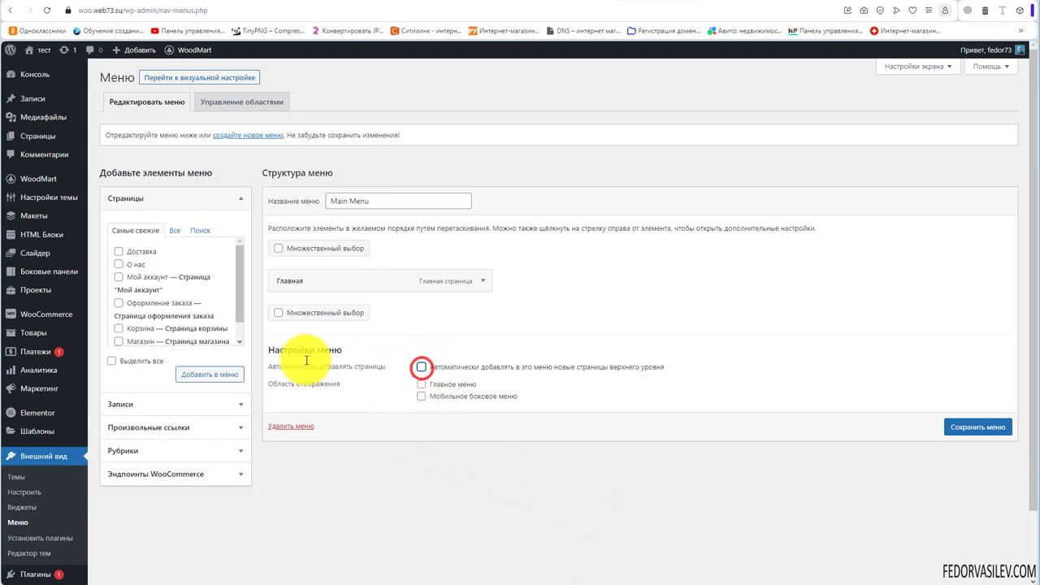
Step: Add the pages Доставка, Магазин and О нас to the Main Menu
{"action": "left_click", "coordinate": [175, 231]}
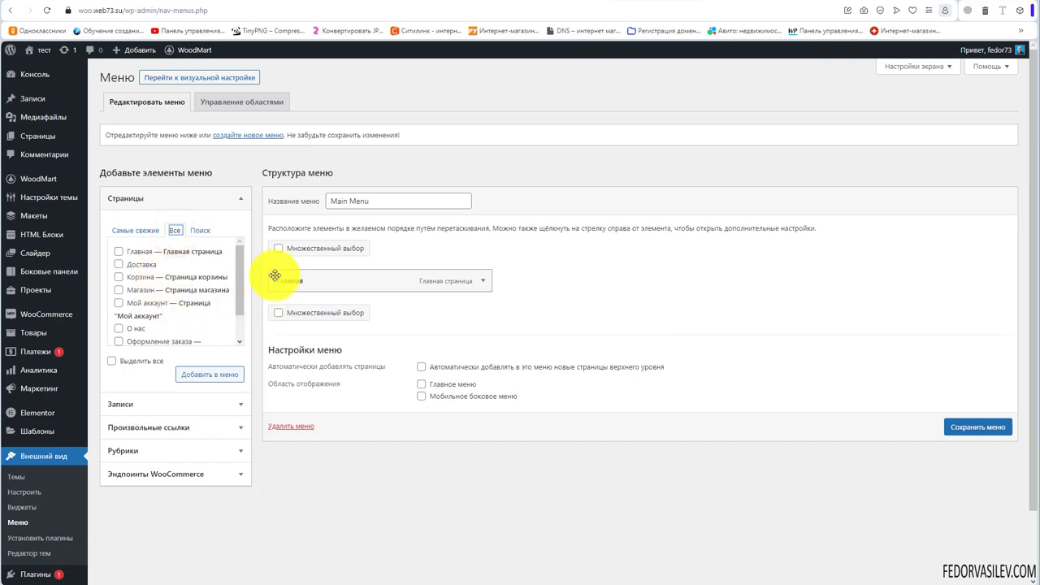
{"action": "left_click", "coordinate": [119, 264]}
{"action": "left_click", "coordinate": [119, 290]}
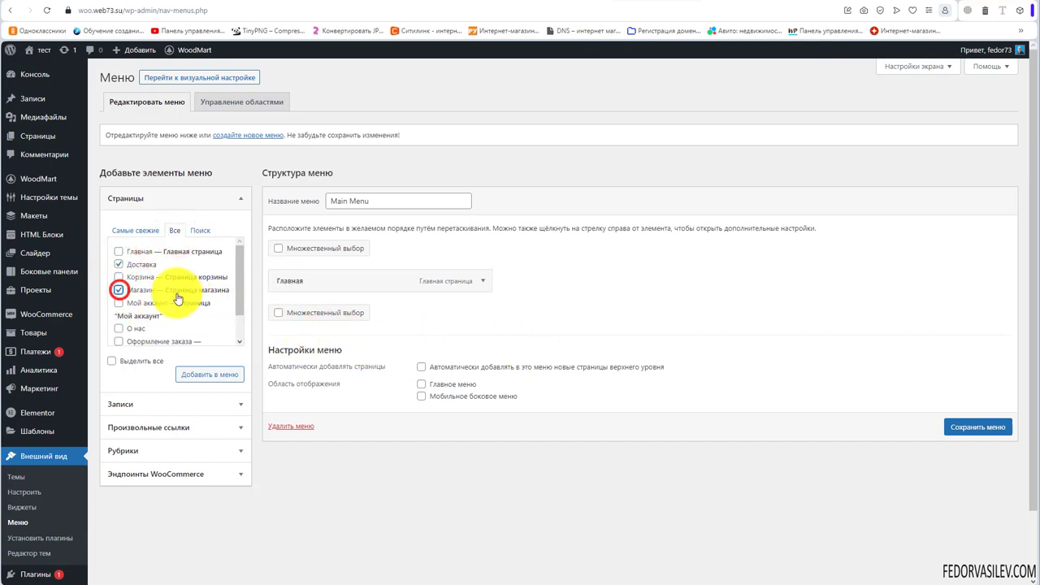
{"action": "scroll", "coordinate": [192, 288], "scroll_direction": "down", "scroll_amount": 1}
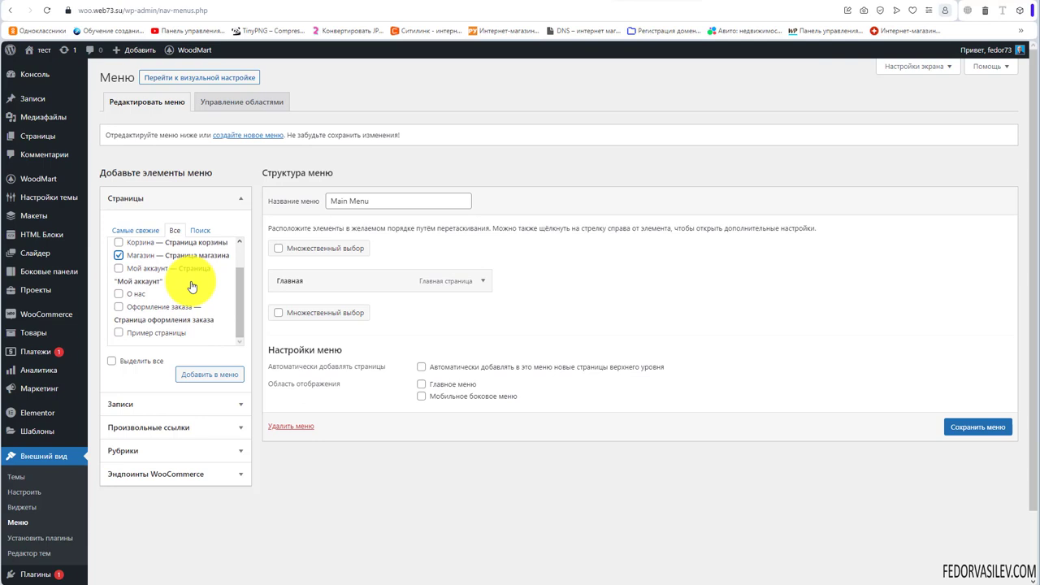
{"action": "left_click", "coordinate": [118, 294]}
{"action": "left_click", "coordinate": [209, 374]}
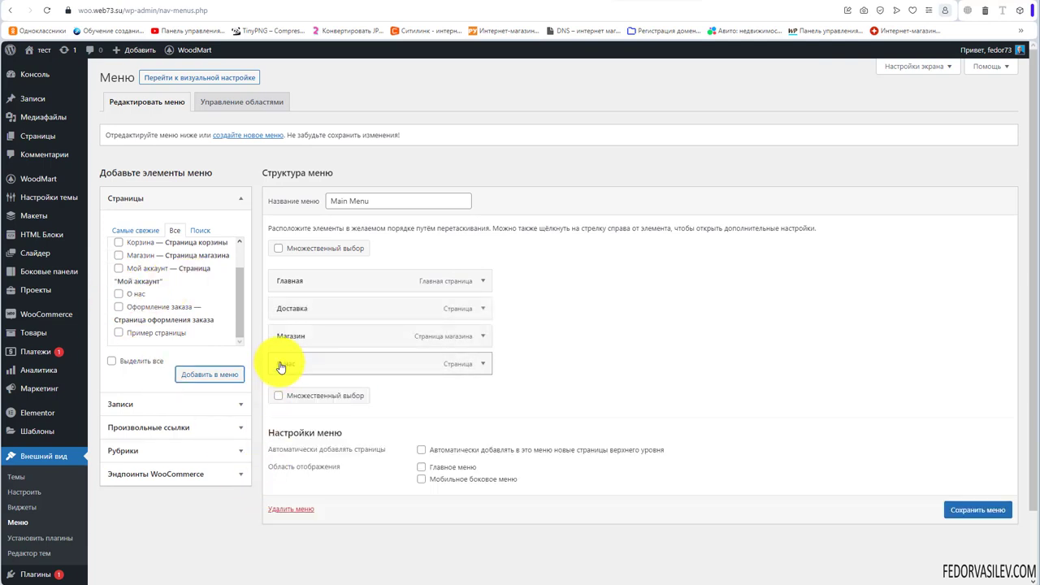
Step: Place Магазин directly after Главная in the Main Menu and save the menu
{"action": "left_click_drag", "start_coordinate": [294, 341], "coordinate": [294, 317]}
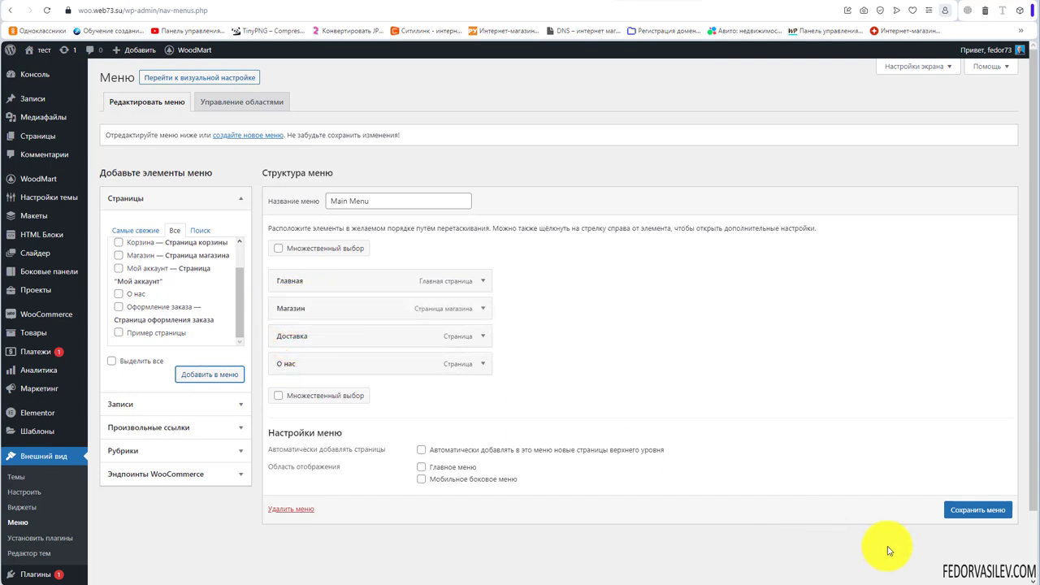
{"action": "left_click", "coordinate": [973, 509]}
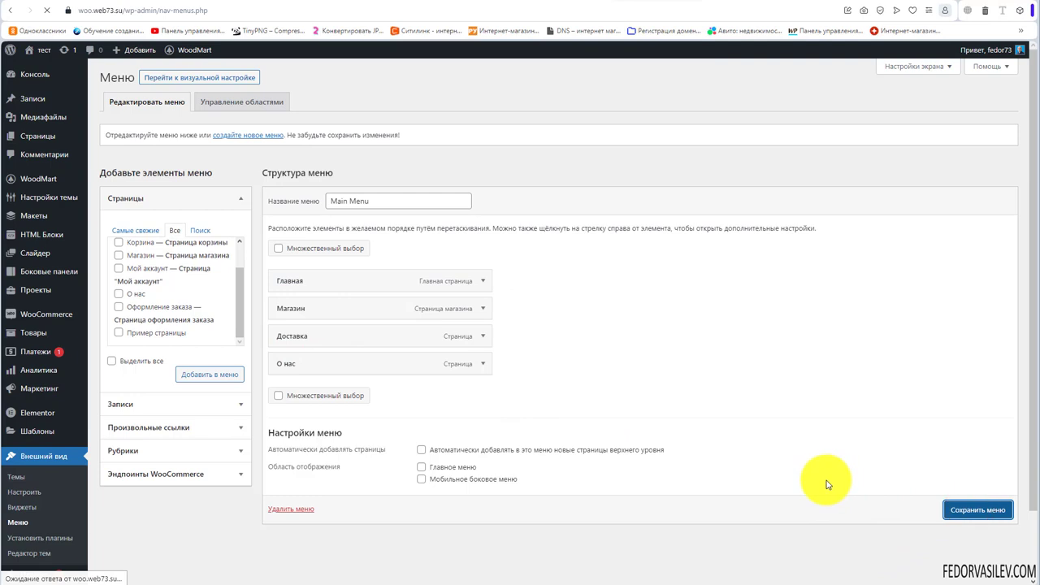
Step: Reload the storefront to check its header navigation, and return to the menu editor
{"action": "left_click", "coordinate": [731, 8]}
{"action": "left_click", "coordinate": [46, 10]}
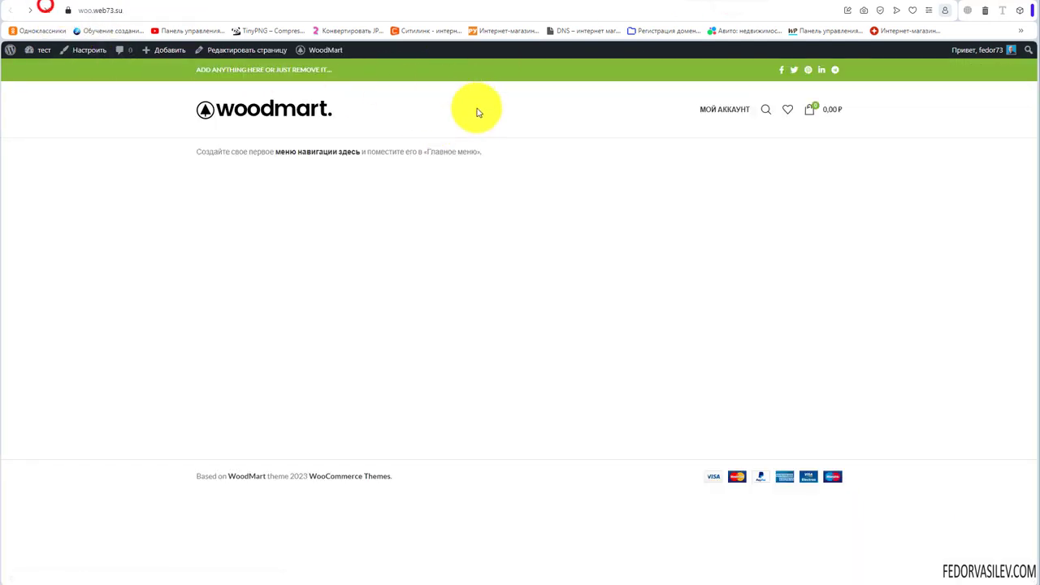
{"action": "left_click", "coordinate": [655, 7]}
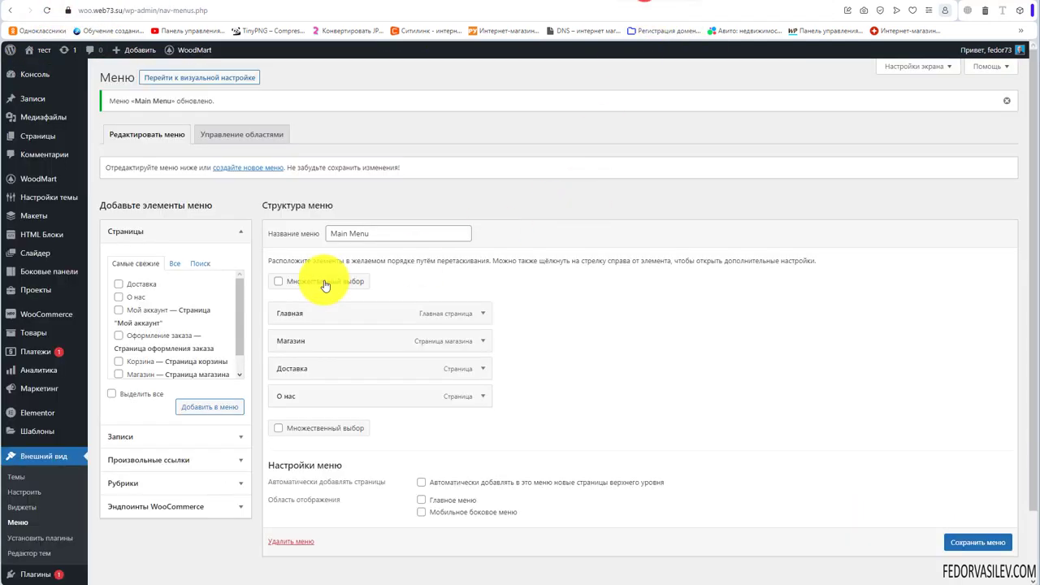
Step: Open the "Default header layout" for editing in WoodMart's Header builder, leaving the menu editor despite the unsaved-changes warning
{"action": "mouse_move", "coordinate": [30, 186]}
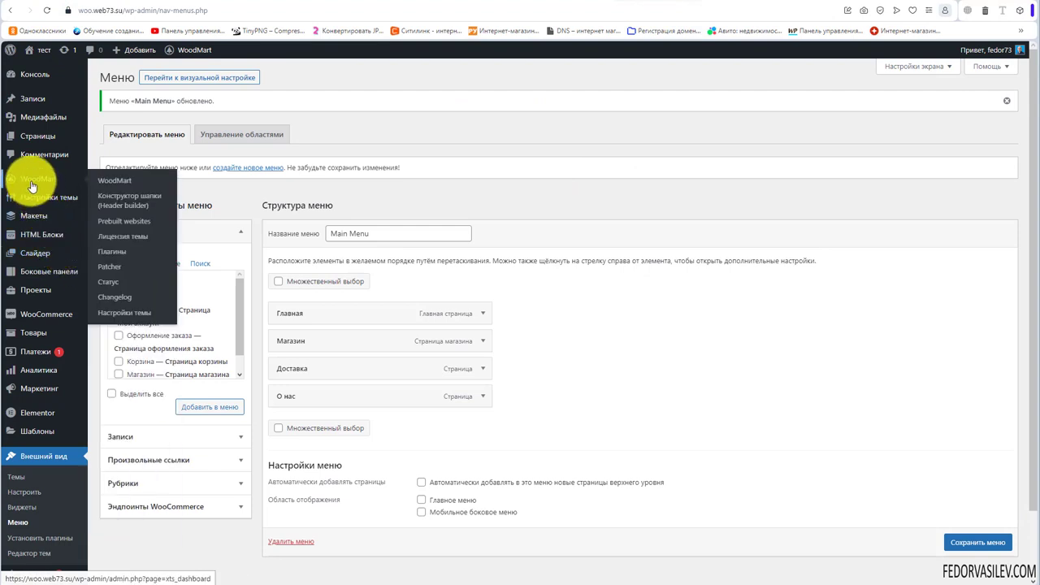
{"action": "left_click", "coordinate": [113, 203]}
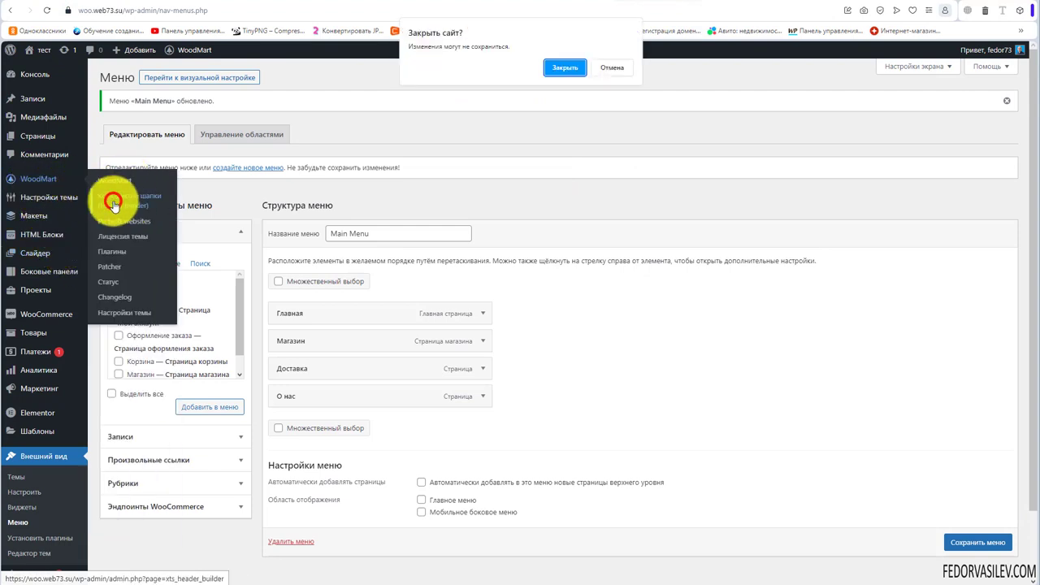
{"action": "left_click", "coordinate": [555, 68]}
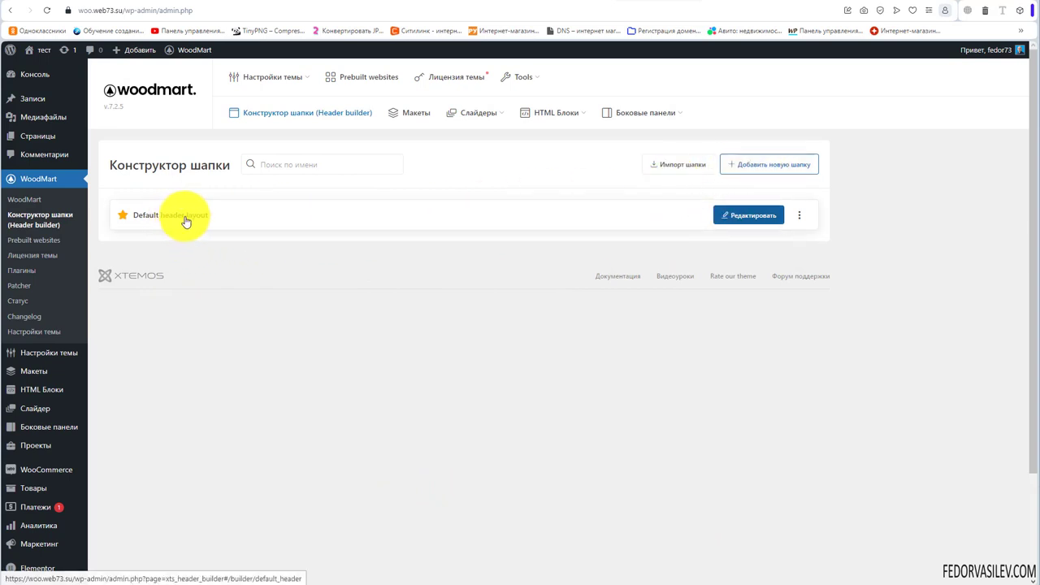
{"action": "mouse_move", "coordinate": [801, 220]}
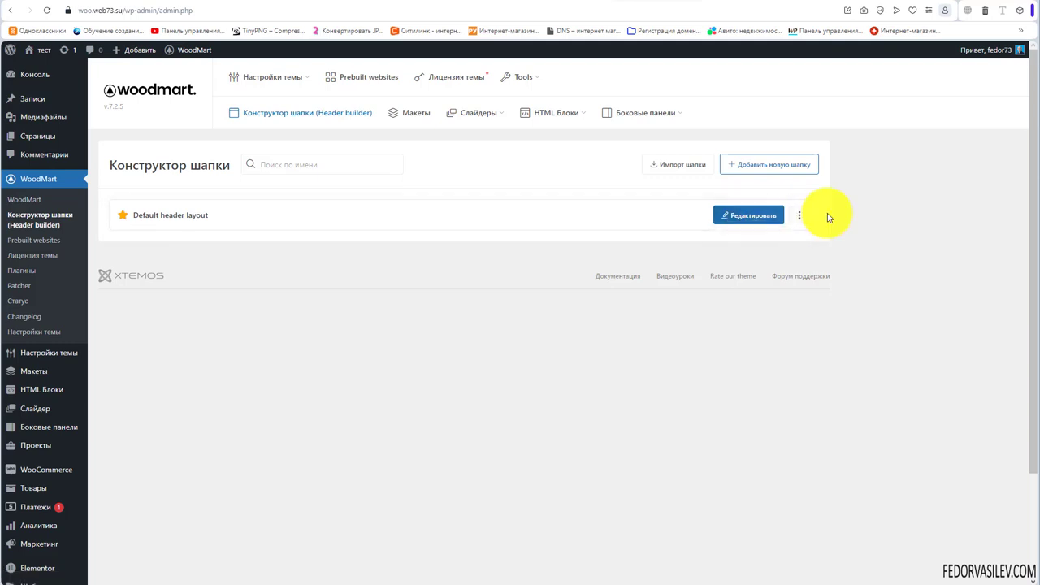
{"action": "left_click", "coordinate": [734, 214]}
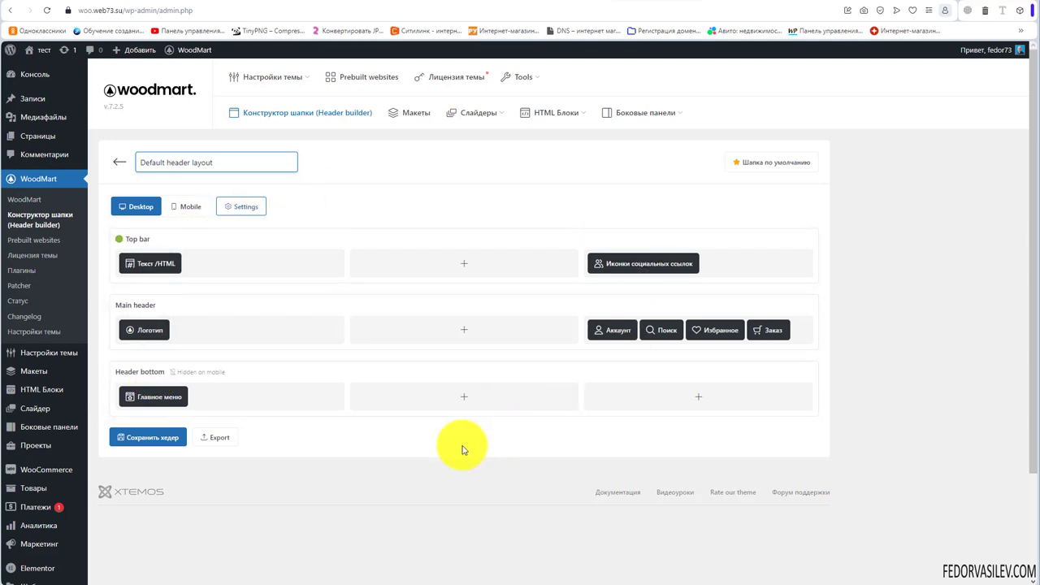
Step: Compare the desktop header layout's rows and elements with the header on the storefront
{"action": "left_click", "coordinate": [728, 4]}
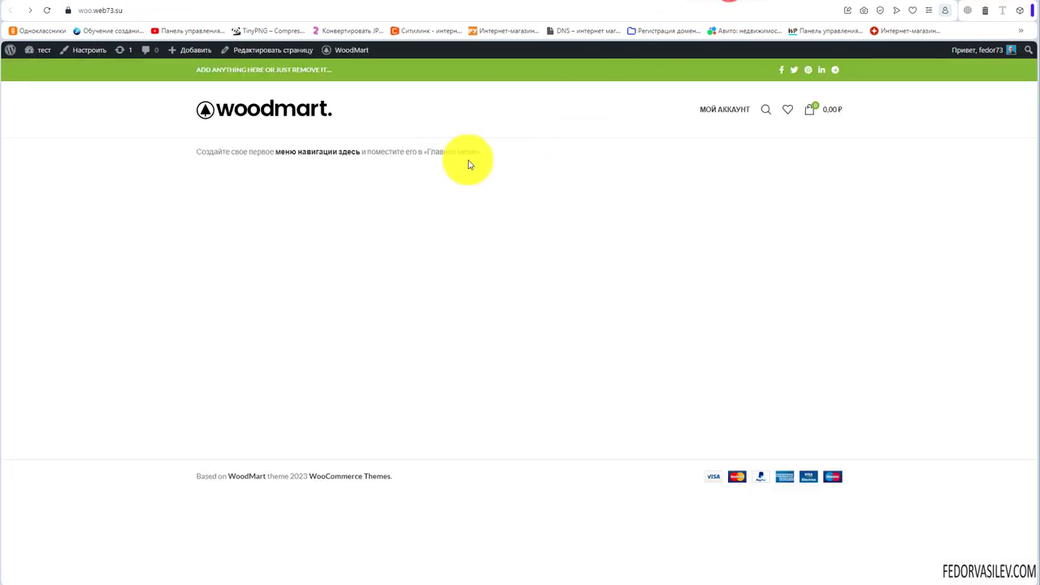
{"action": "left_click_drag", "start_coordinate": [274, 107], "coordinate": [139, 122]}
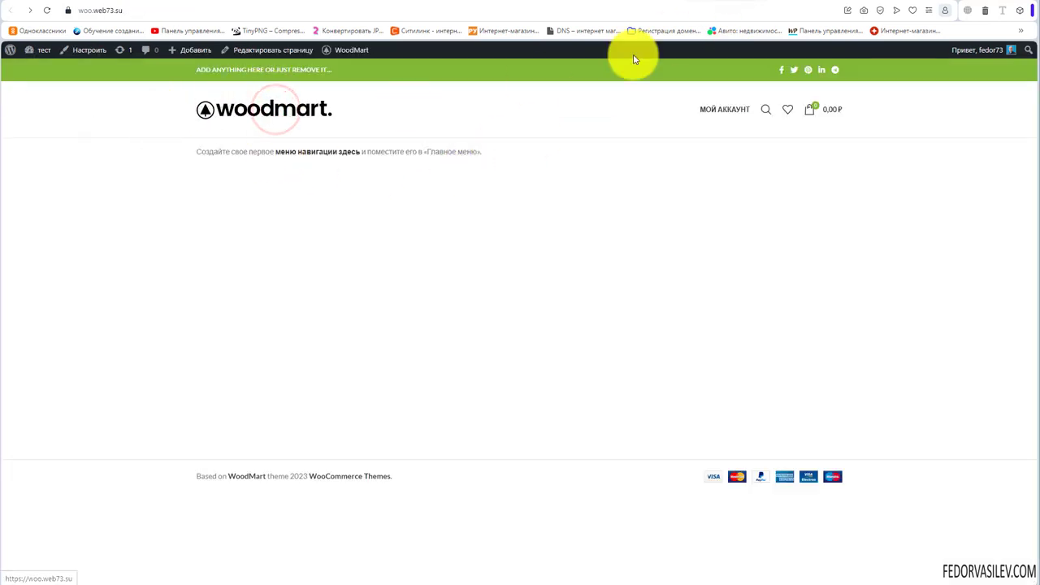
{"action": "left_click", "coordinate": [641, 11]}
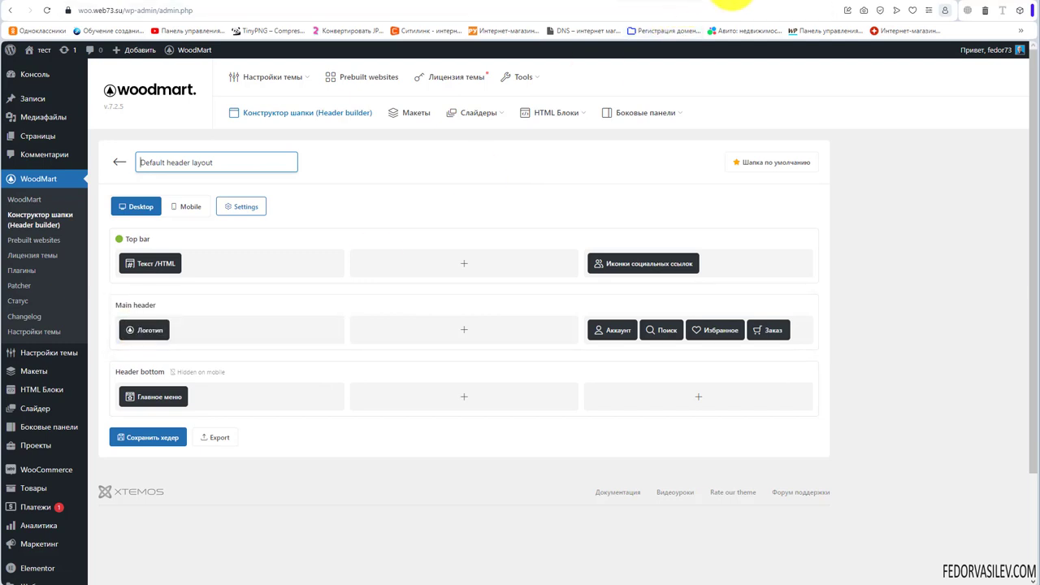
{"action": "left_click", "coordinate": [727, 4]}
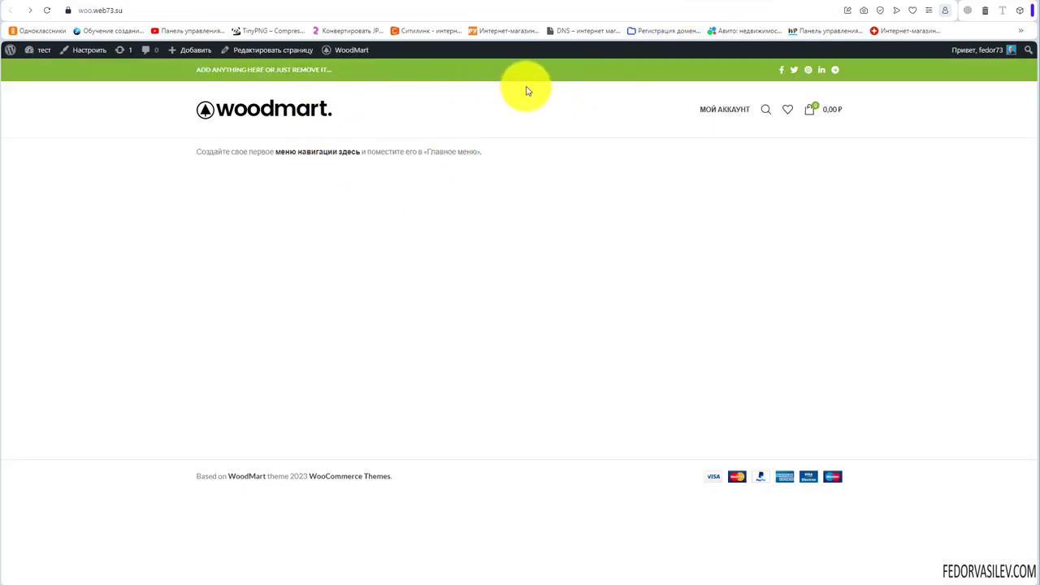
Step: Add a Меню element showing Main Menu to the middle column of the Main header row and save the header
{"action": "left_click", "coordinate": [649, 4]}
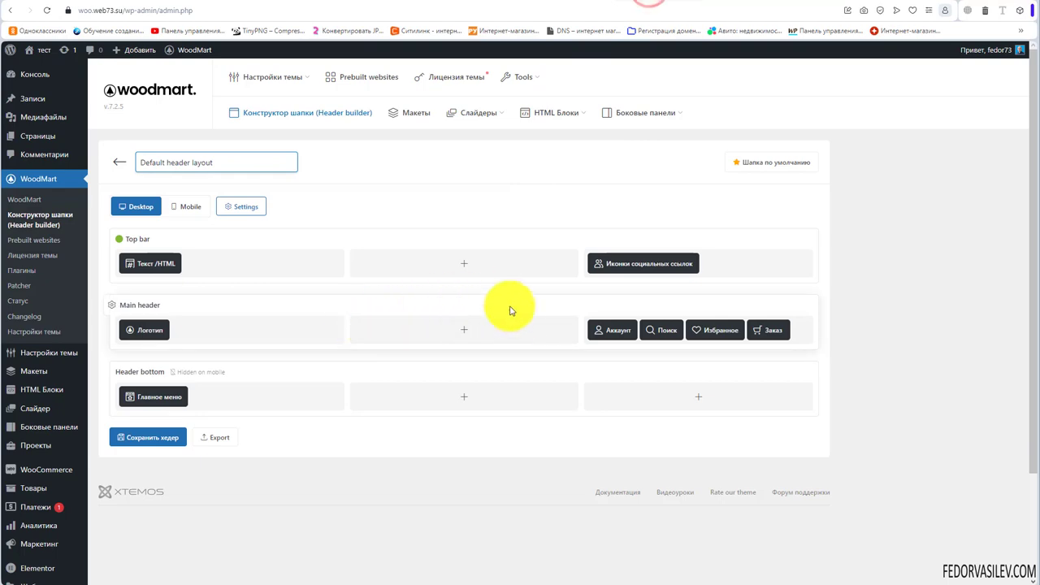
{"action": "left_click", "coordinate": [464, 333]}
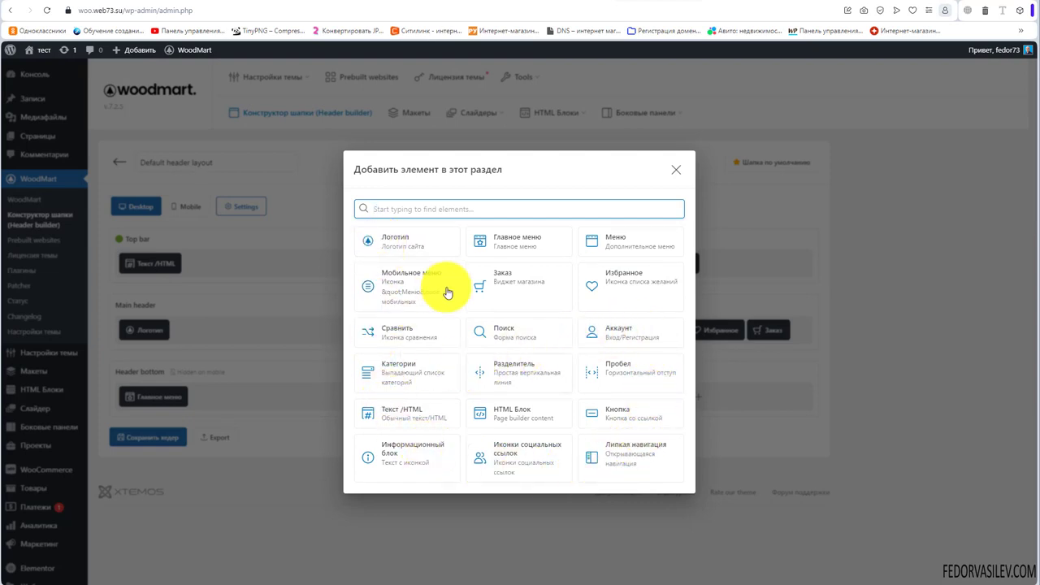
{"action": "left_click", "coordinate": [601, 238]}
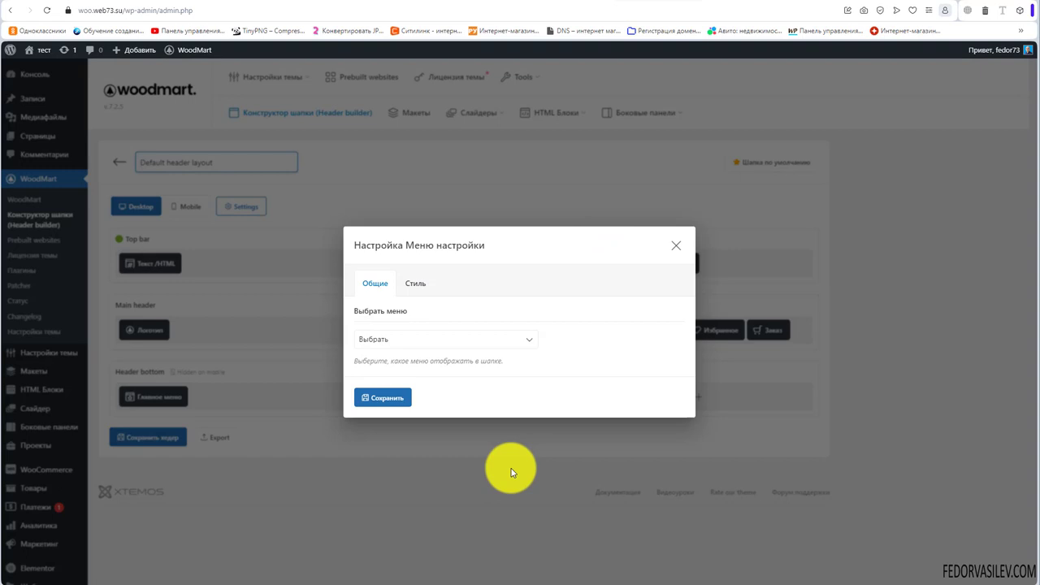
{"action": "left_click", "coordinate": [525, 339]}
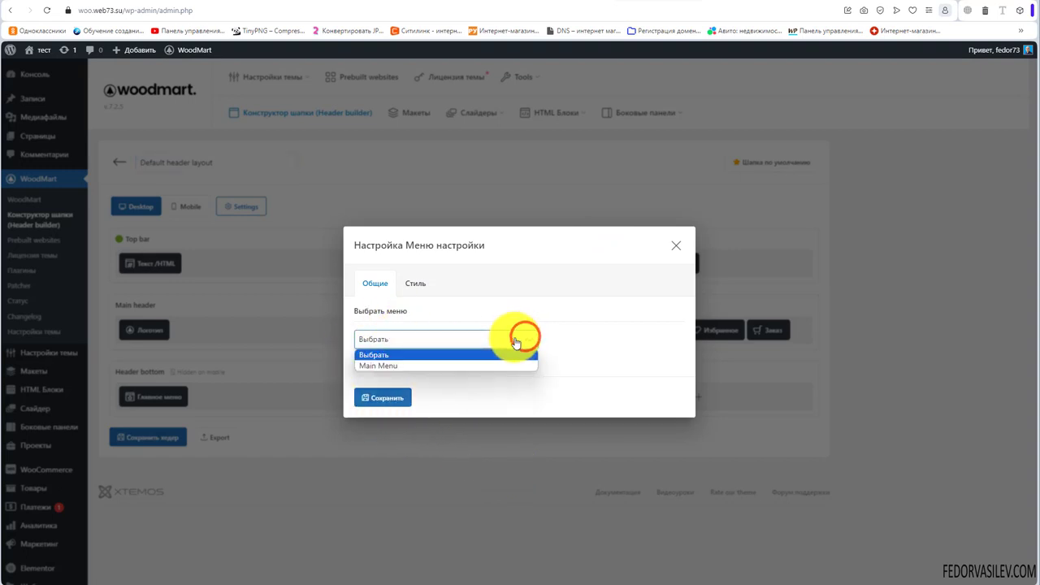
{"action": "left_click", "coordinate": [551, 315]}
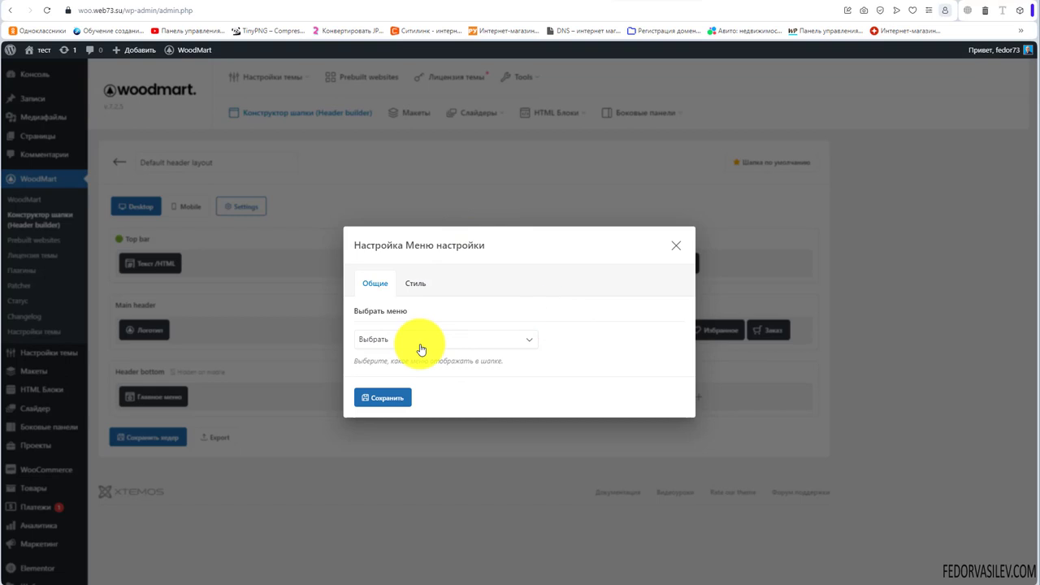
{"action": "left_click", "coordinate": [420, 348]}
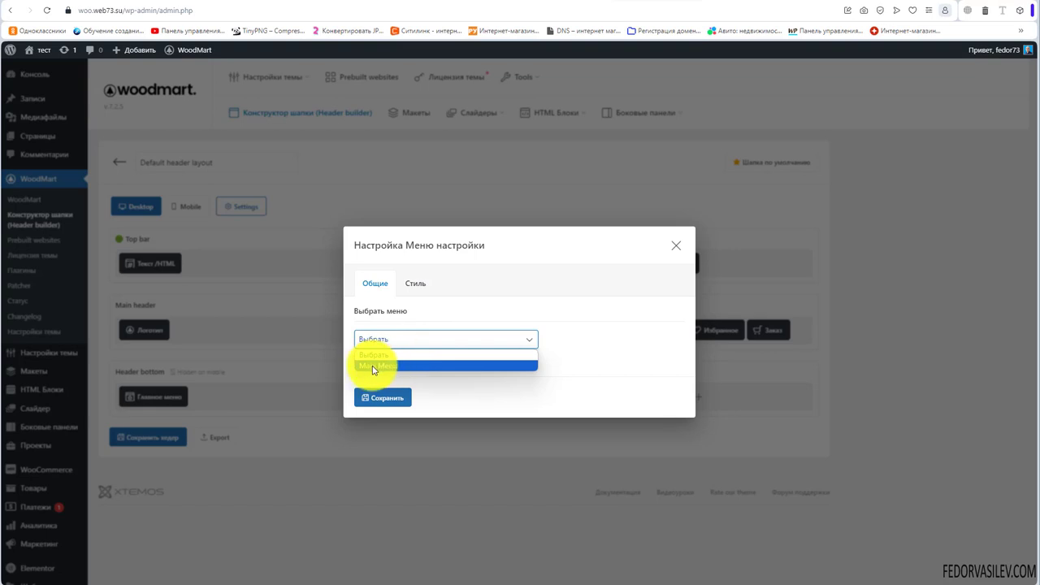
{"action": "left_click", "coordinate": [373, 367]}
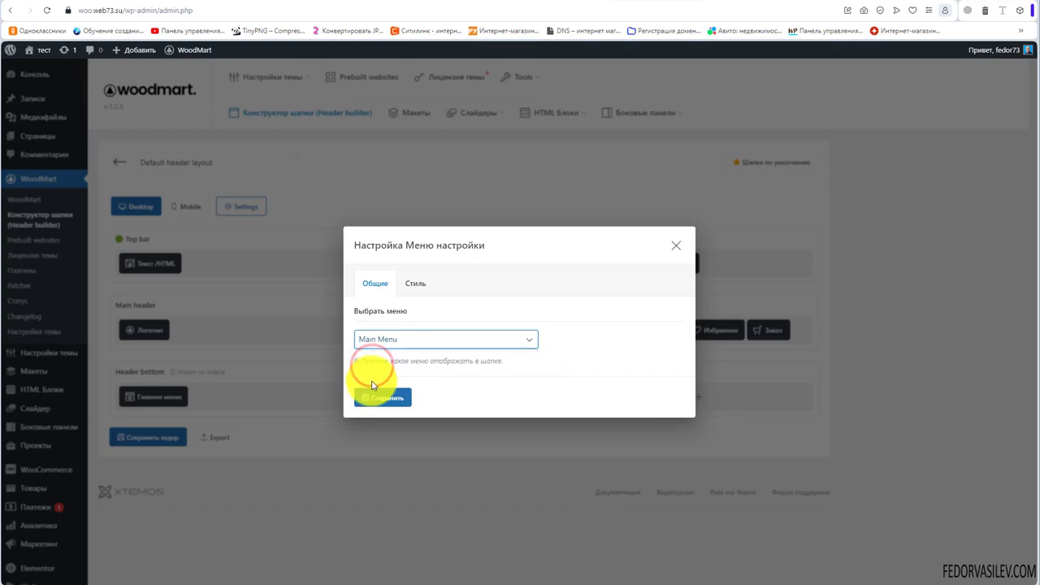
{"action": "left_click", "coordinate": [367, 402]}
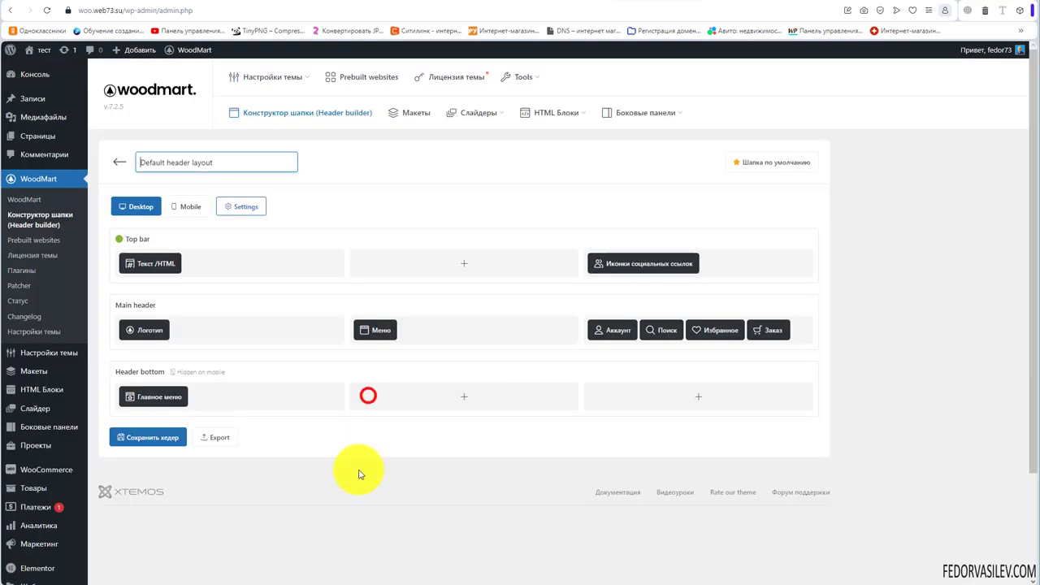
{"action": "left_click", "coordinate": [142, 443]}
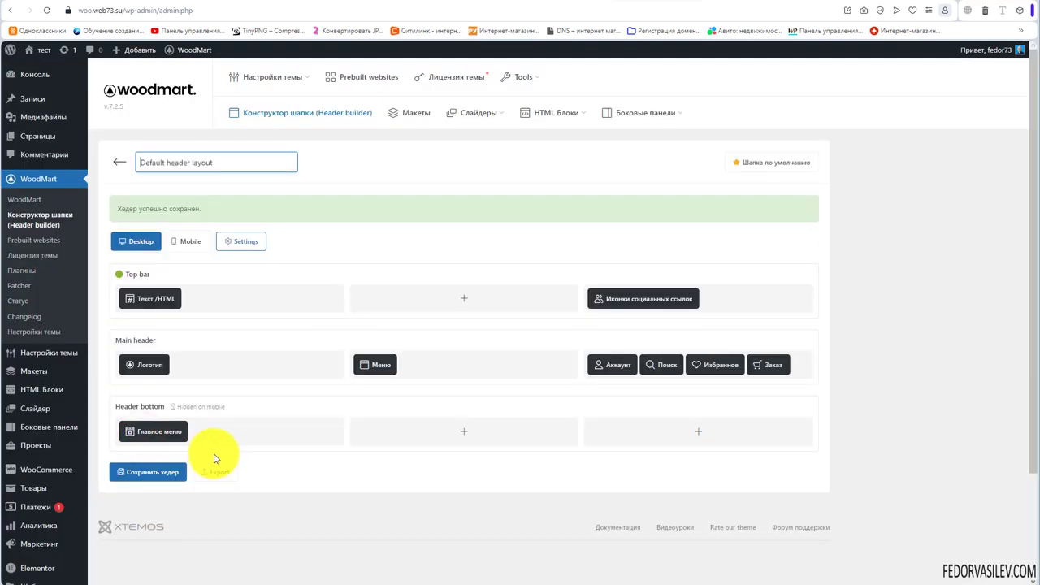
Step: Check the demo store's header, and move the Меню element from Main header to the middle column of Header bottom
{"action": "left_click", "coordinate": [715, 7]}
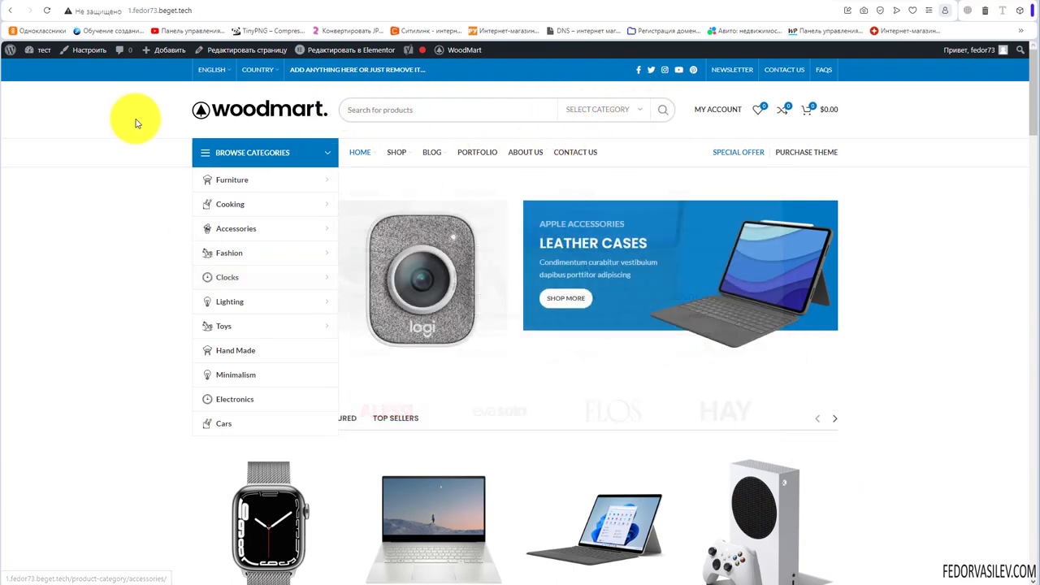
{"action": "scroll", "coordinate": [105, 211], "scroll_direction": "down", "scroll_amount": 2}
{"action": "scroll", "coordinate": [602, 325], "scroll_direction": "up", "scroll_amount": 2}
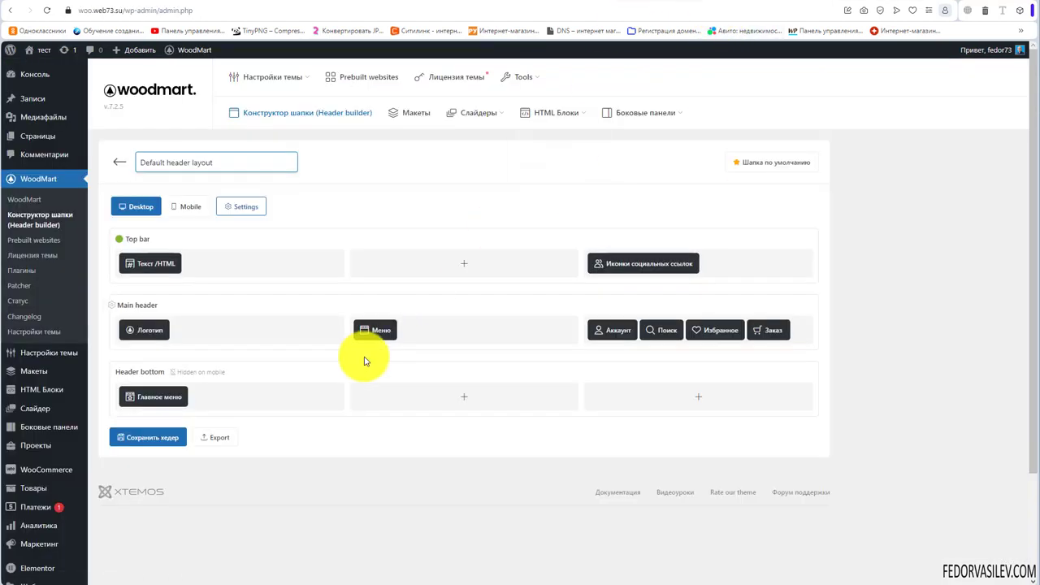
{"action": "left_click_drag", "start_coordinate": [360, 355], "coordinate": [450, 403]}
{"action": "left_click_drag", "start_coordinate": [397, 425], "coordinate": [398, 421]}
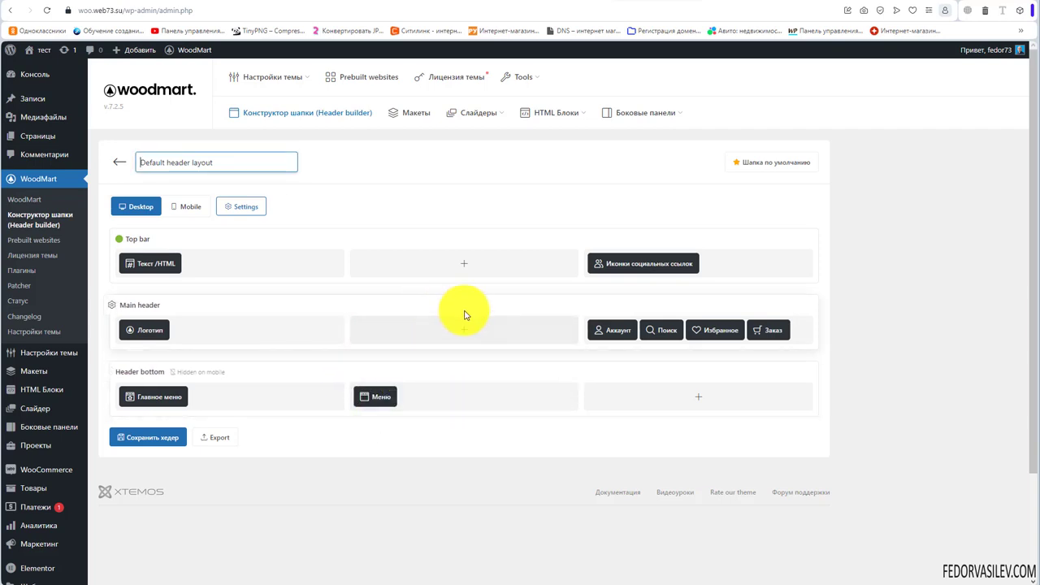
Step: Compare with the demo's category menu, and delete the Главное меню element from the Header bottom row
{"action": "left_click_drag", "start_coordinate": [143, 393], "coordinate": [154, 404]}
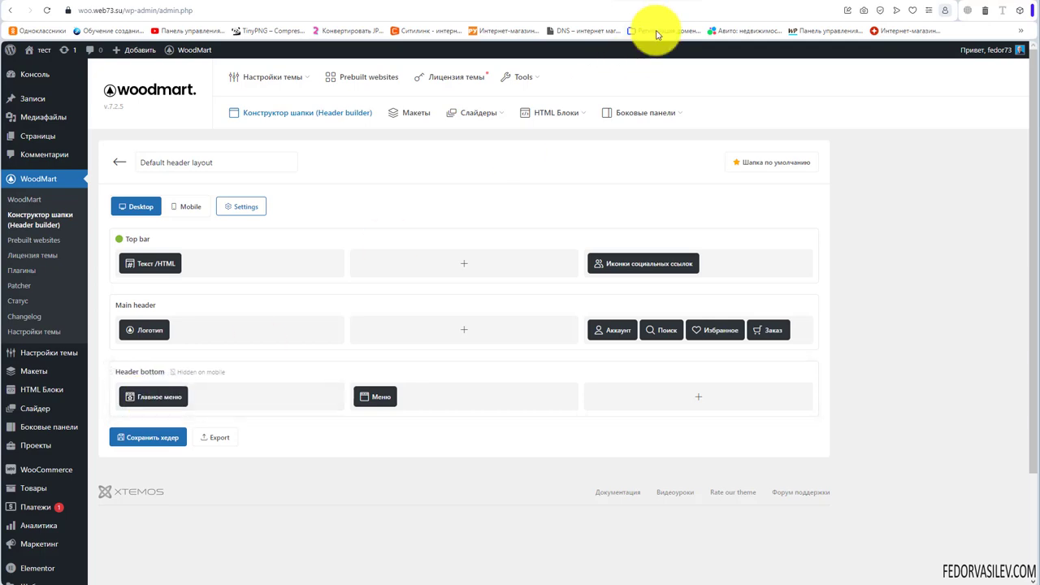
{"action": "left_click", "coordinate": [802, 2]}
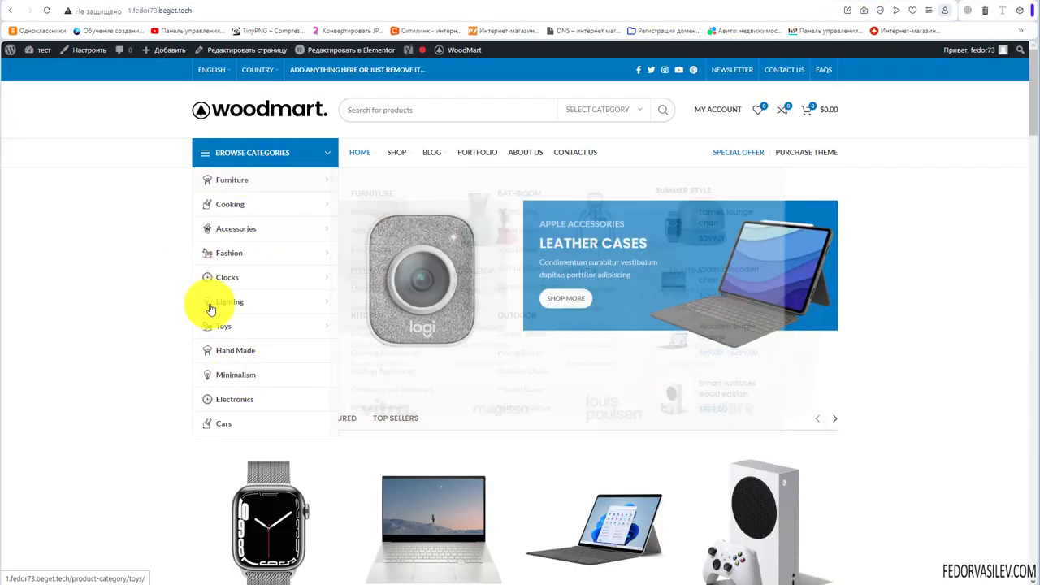
{"action": "left_click", "coordinate": [692, 23]}
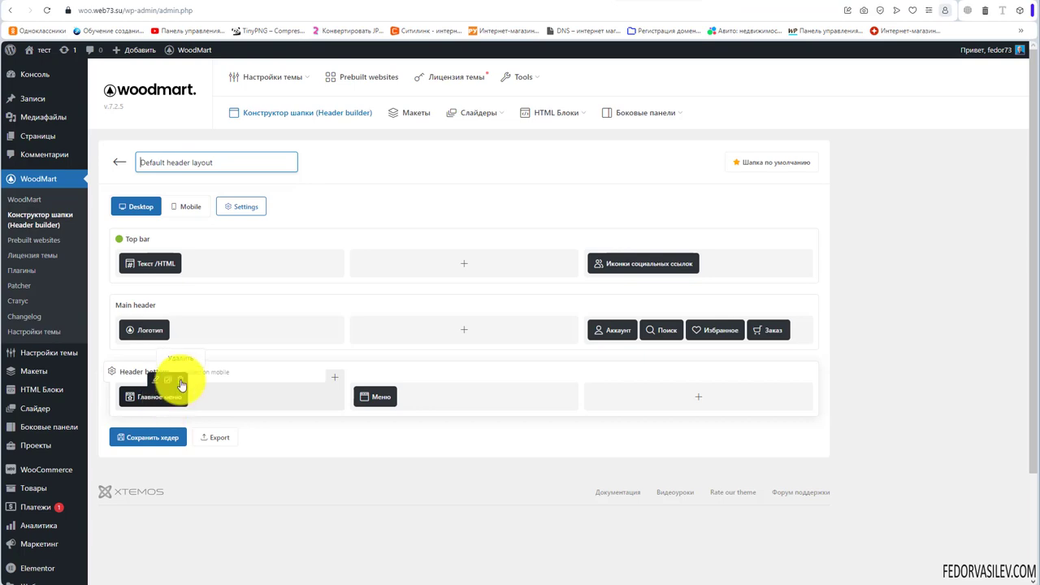
{"action": "left_click", "coordinate": [180, 383]}
{"action": "left_click", "coordinate": [555, 70]}
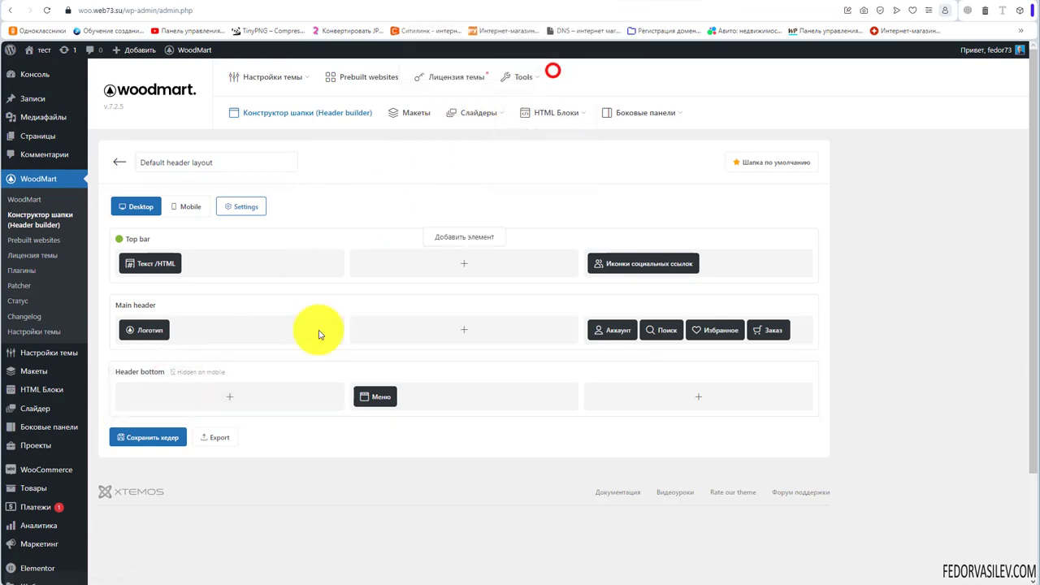
Step: Add a Категории element without an assigned menu to the empty first column of Header bottom and save the header
{"action": "left_click", "coordinate": [233, 396]}
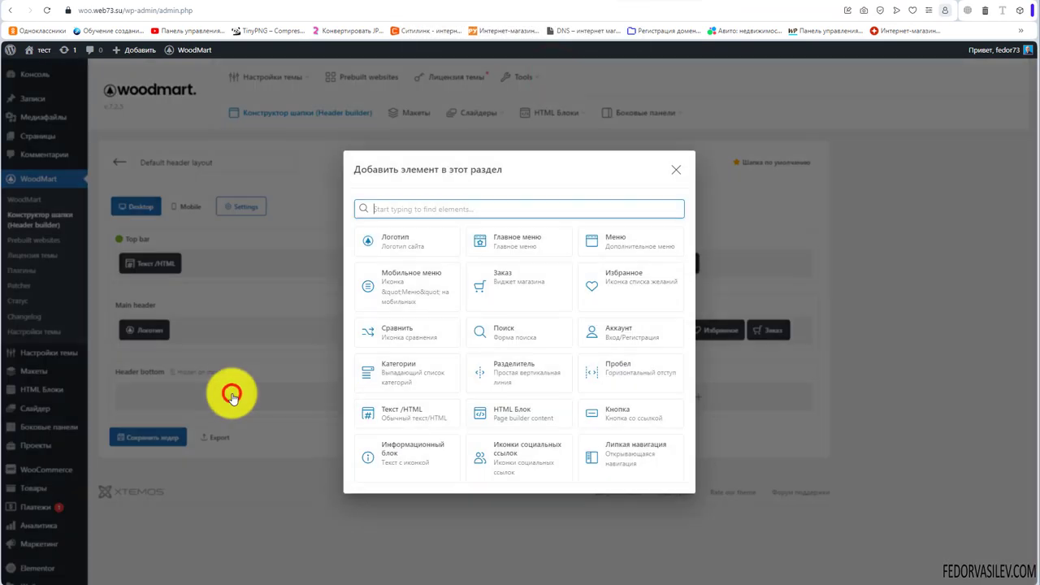
{"action": "left_click", "coordinate": [396, 372]}
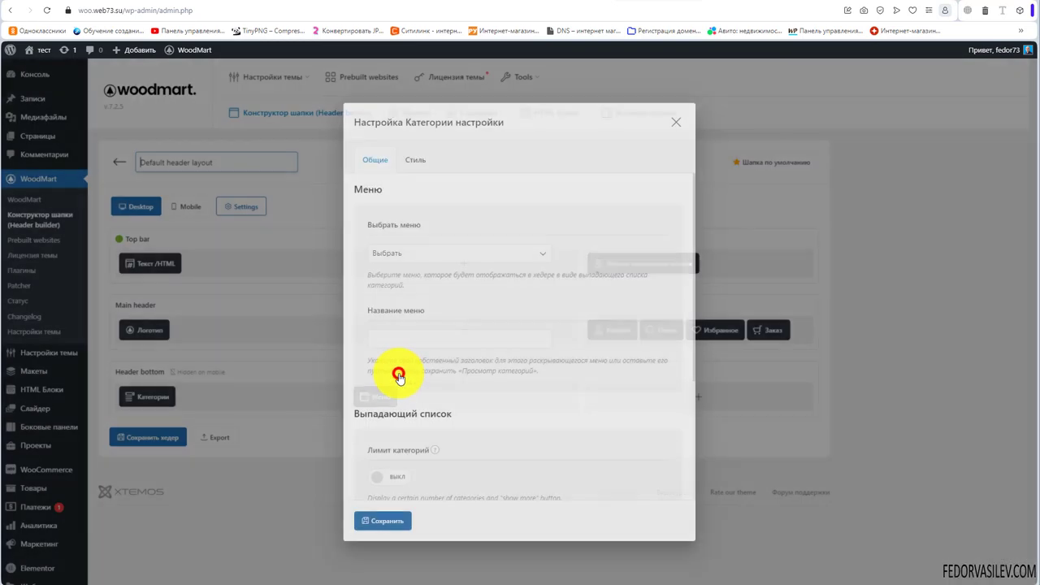
{"action": "left_click", "coordinate": [431, 254]}
{"action": "left_click", "coordinate": [438, 253]}
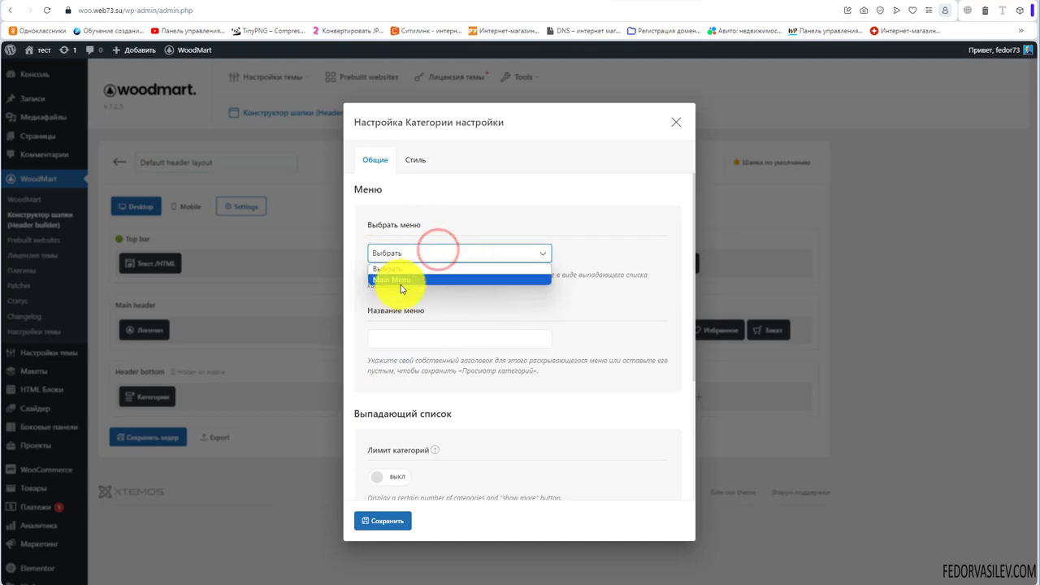
{"action": "left_click", "coordinate": [540, 305]}
{"action": "scroll", "coordinate": [435, 297], "scroll_direction": "down", "scroll_amount": 2}
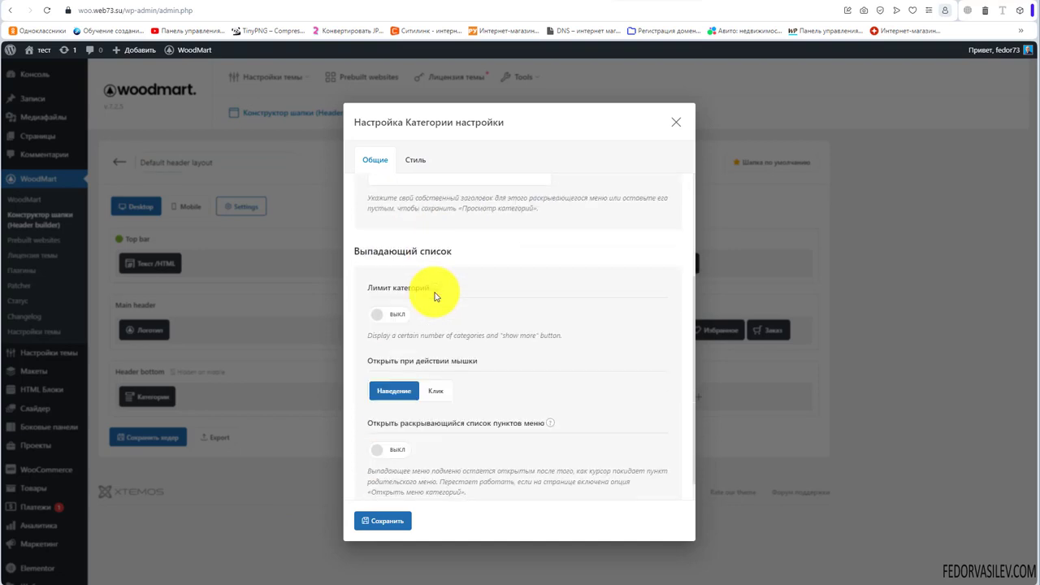
{"action": "scroll", "coordinate": [435, 301], "scroll_direction": "up", "scroll_amount": 2}
{"action": "left_click", "coordinate": [435, 257]}
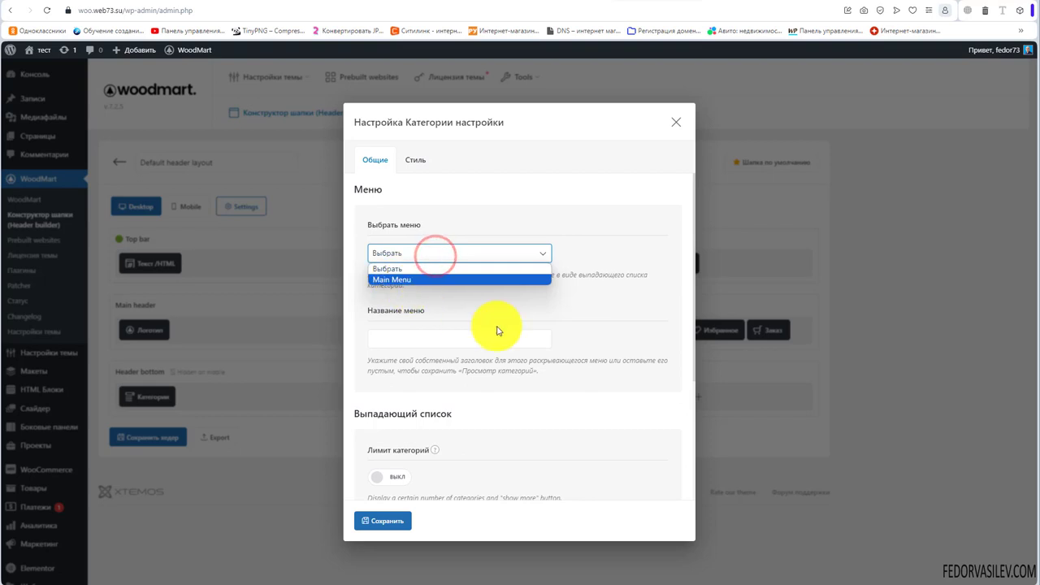
{"action": "left_click", "coordinate": [440, 221]}
{"action": "left_click", "coordinate": [415, 167]}
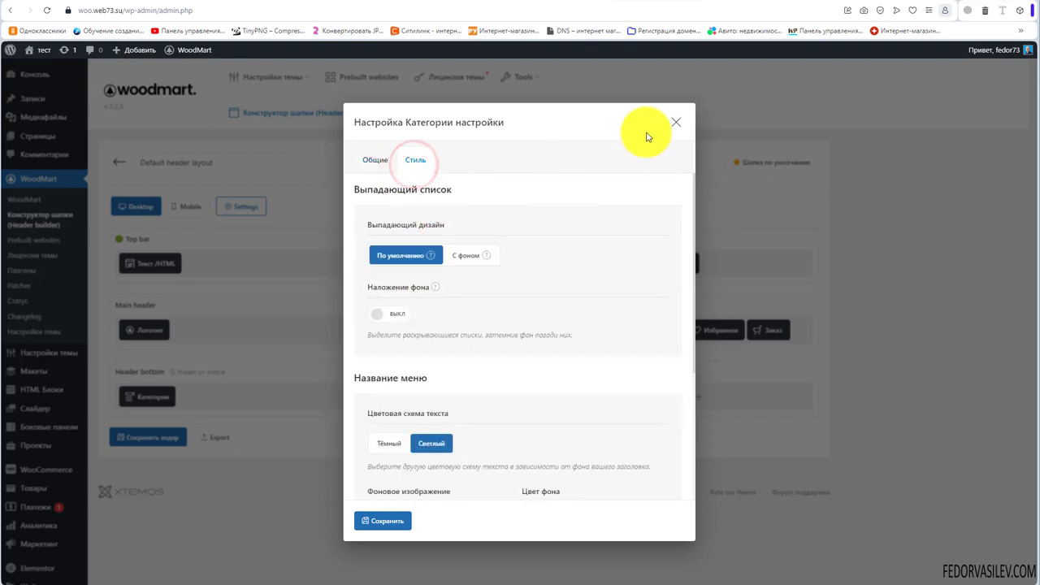
{"action": "left_click", "coordinate": [675, 122]}
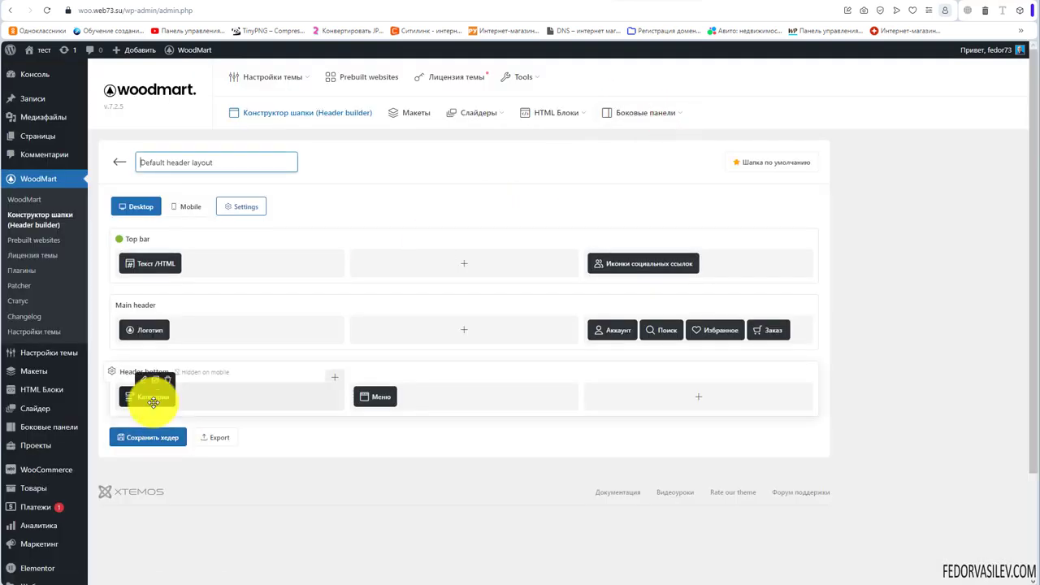
{"action": "left_click", "coordinate": [150, 437]}
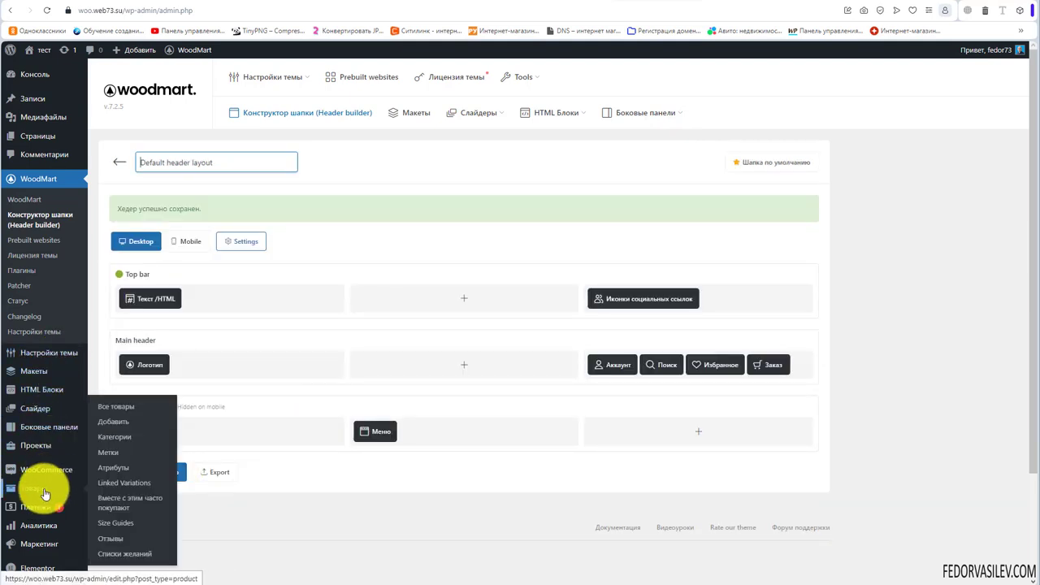
Step: Create a new menu named "категории" in the WordPress menu editor
{"action": "scroll", "coordinate": [46, 488], "scroll_direction": "down", "scroll_amount": 3}
{"action": "left_click", "coordinate": [107, 523]}
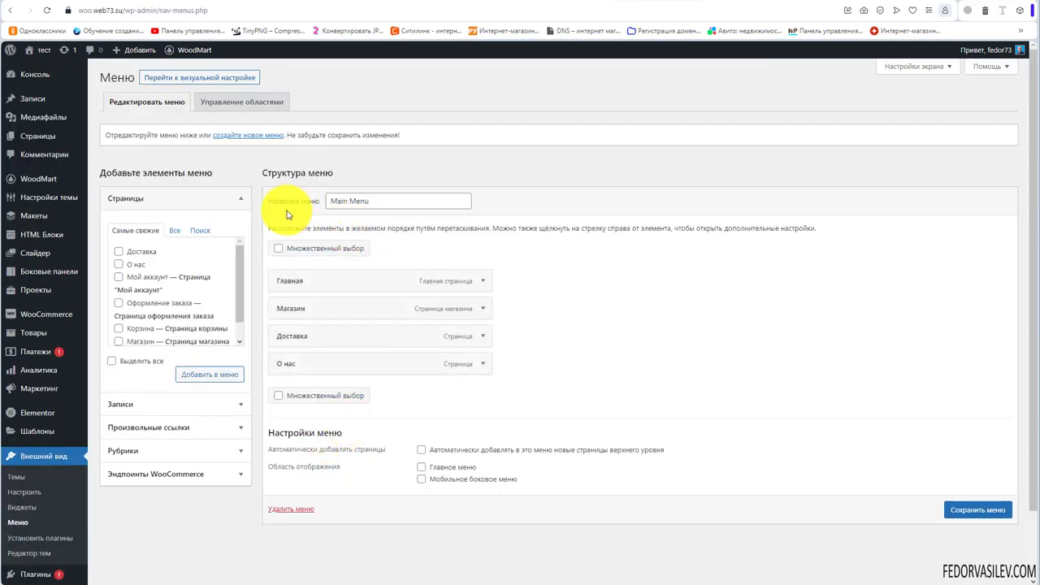
{"action": "left_click", "coordinate": [248, 135]}
{"action": "left_click", "coordinate": [563, 70]}
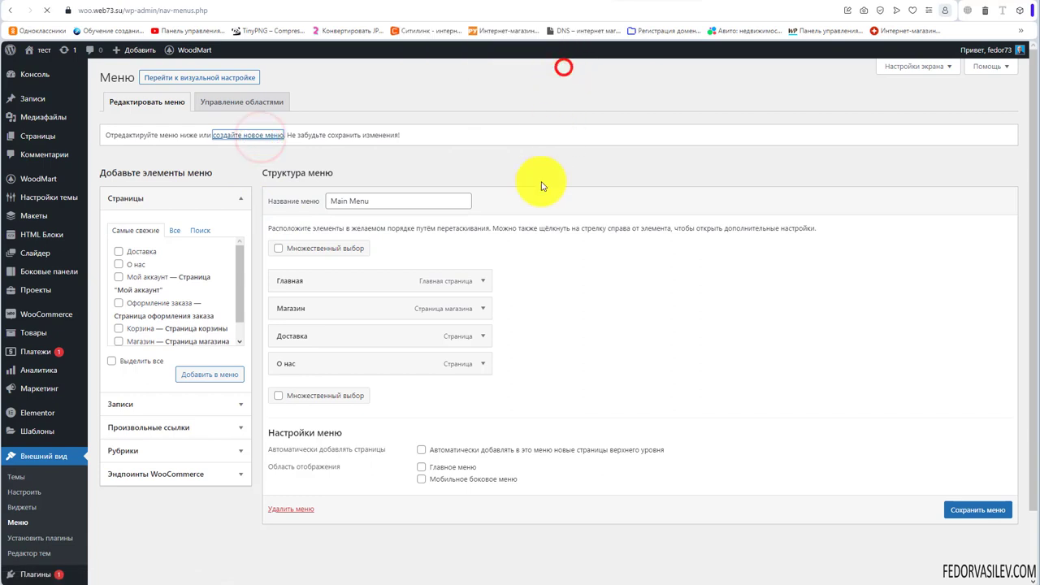
{"action": "double_click", "coordinate": [388, 202]}
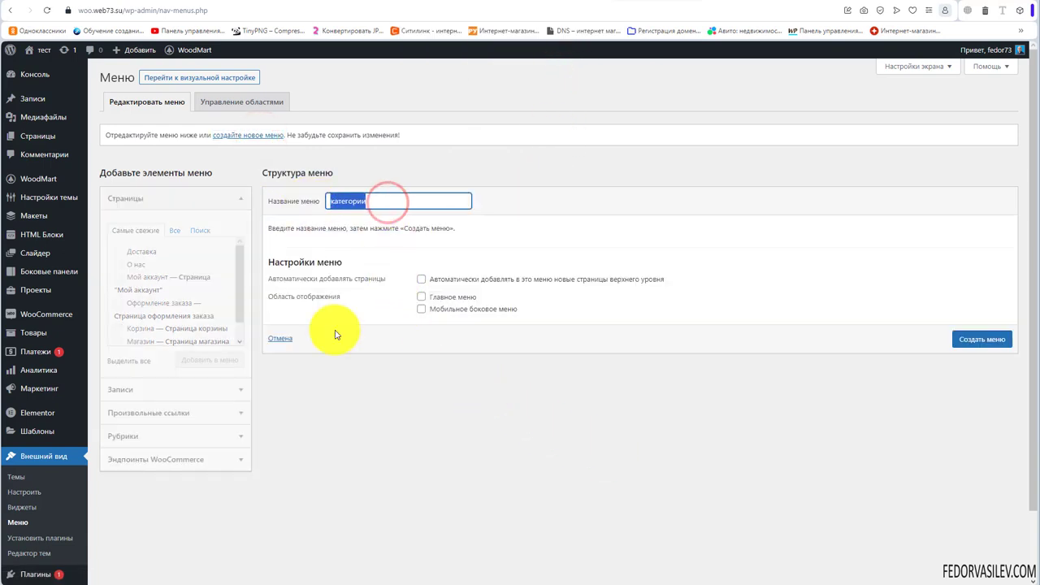
{"action": "left_click", "coordinate": [979, 340]}
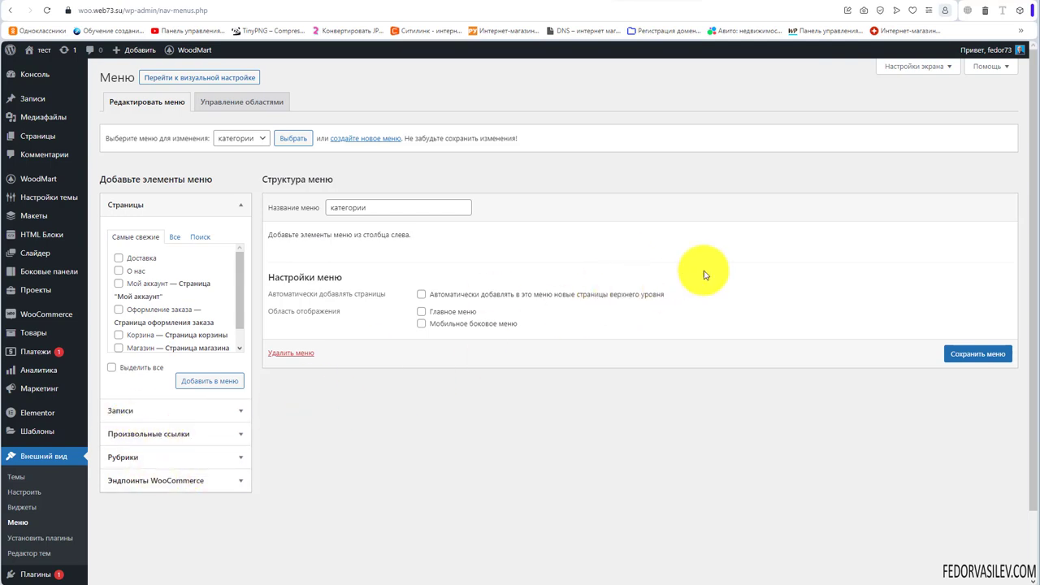
Step: Enable Категории товаров in the menu editor's screen options so product categories can be added as menu items
{"action": "left_click", "coordinate": [915, 70]}
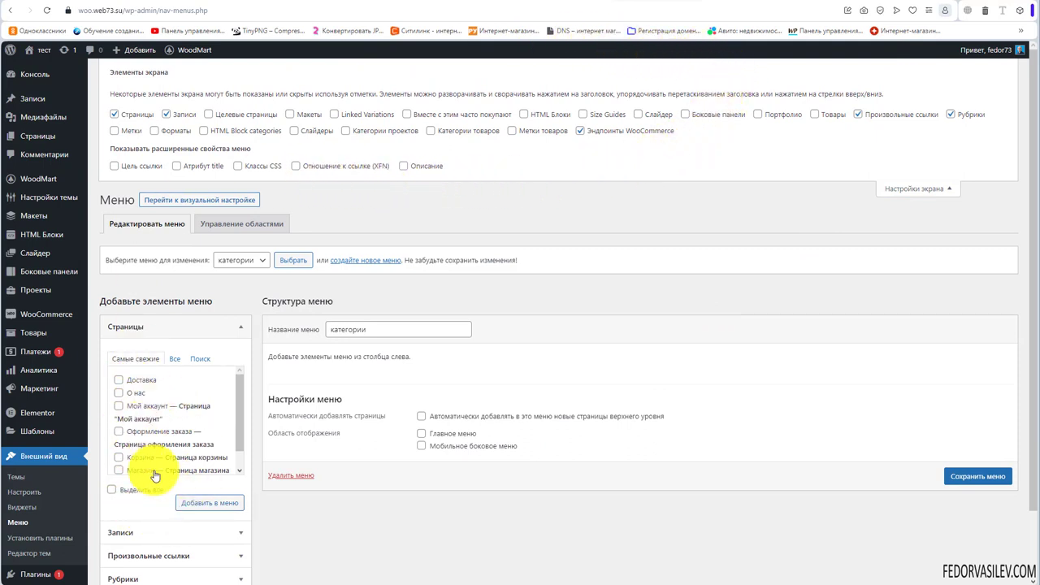
{"action": "left_click", "coordinate": [432, 131]}
{"action": "left_click", "coordinate": [883, 189]}
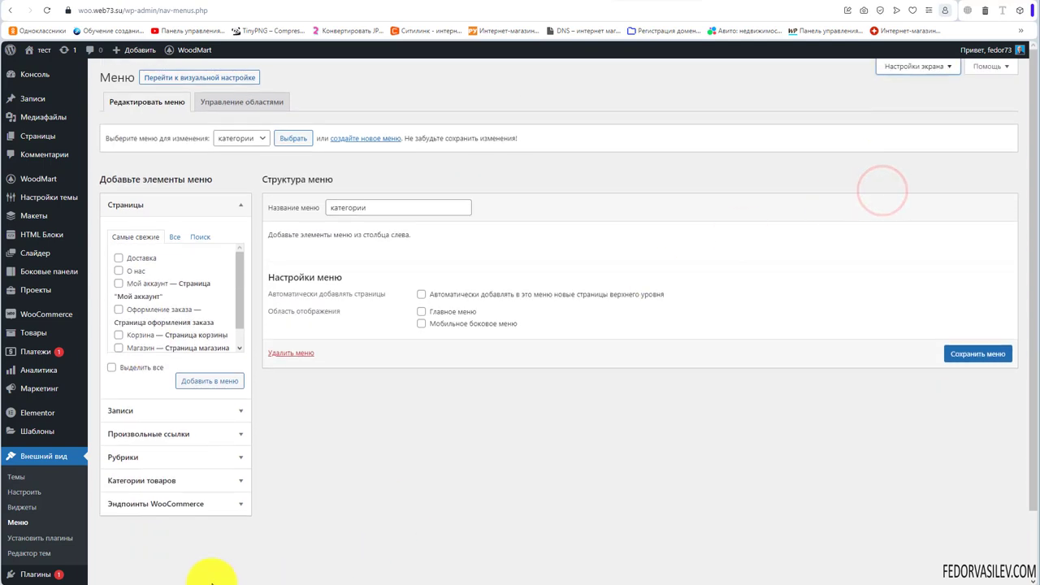
Step: Add the product categories Часы, Аксессуары and Мебель to the категории menu with Аксессуары first, and save the menu
{"action": "left_click", "coordinate": [162, 483]}
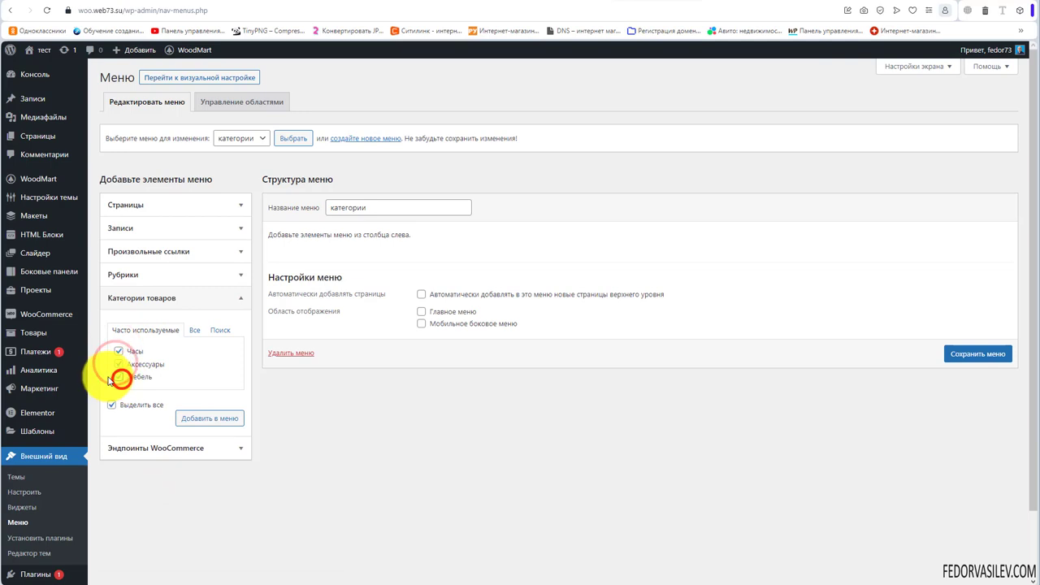
{"action": "left_click", "coordinate": [198, 418]}
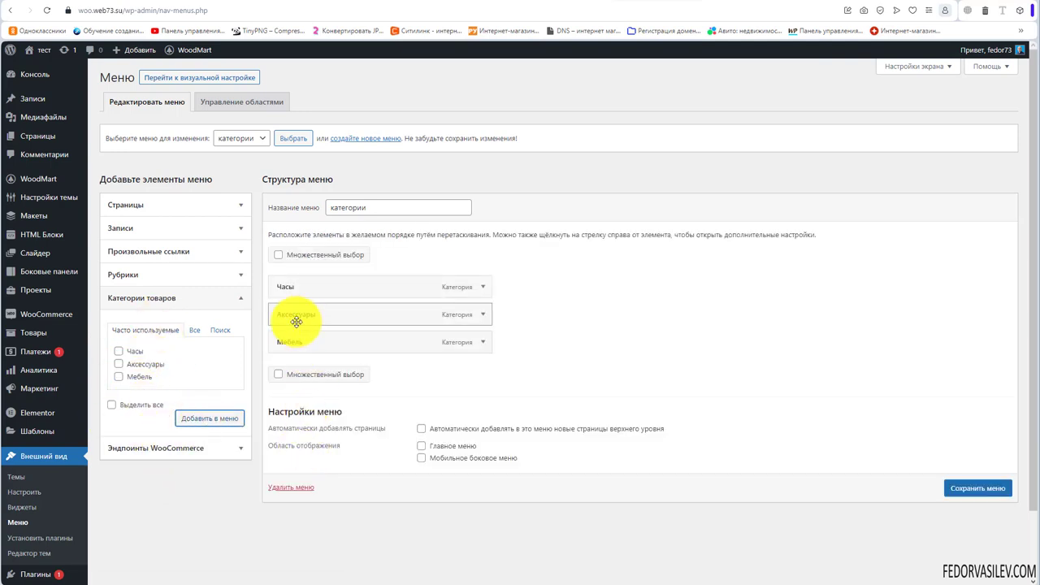
{"action": "left_click_drag", "start_coordinate": [306, 305], "coordinate": [302, 280]}
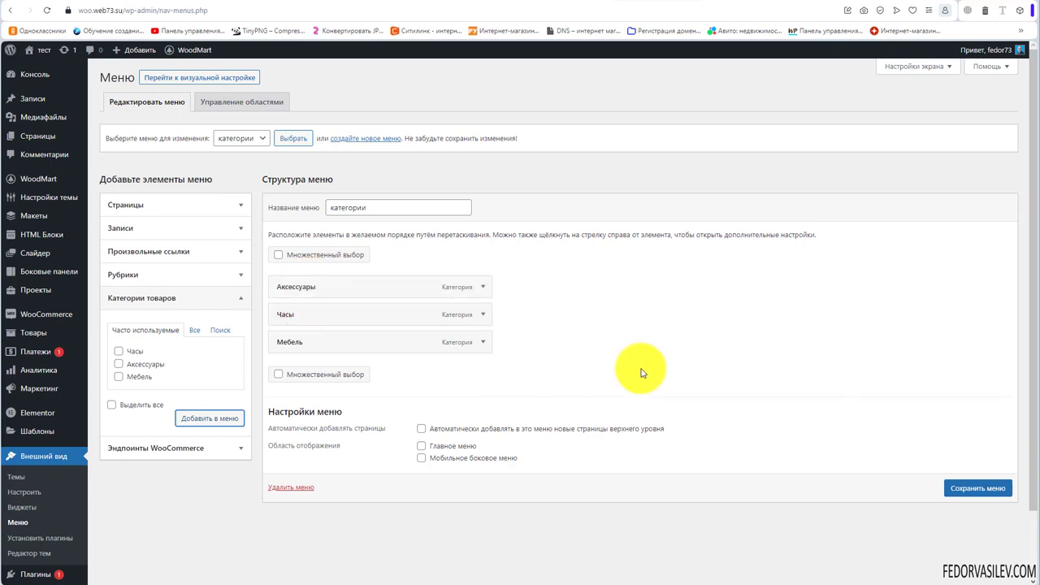
{"action": "left_click", "coordinate": [954, 493]}
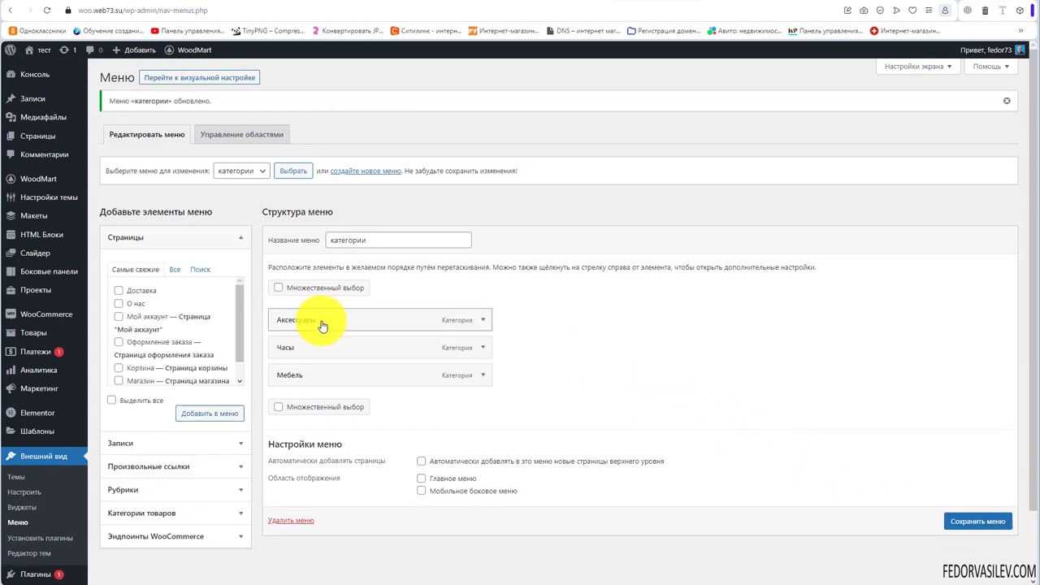
Step: In the header builder, assign the категории menu to the Категории element in the Header bottom row
{"action": "mouse_move", "coordinate": [50, 179]}
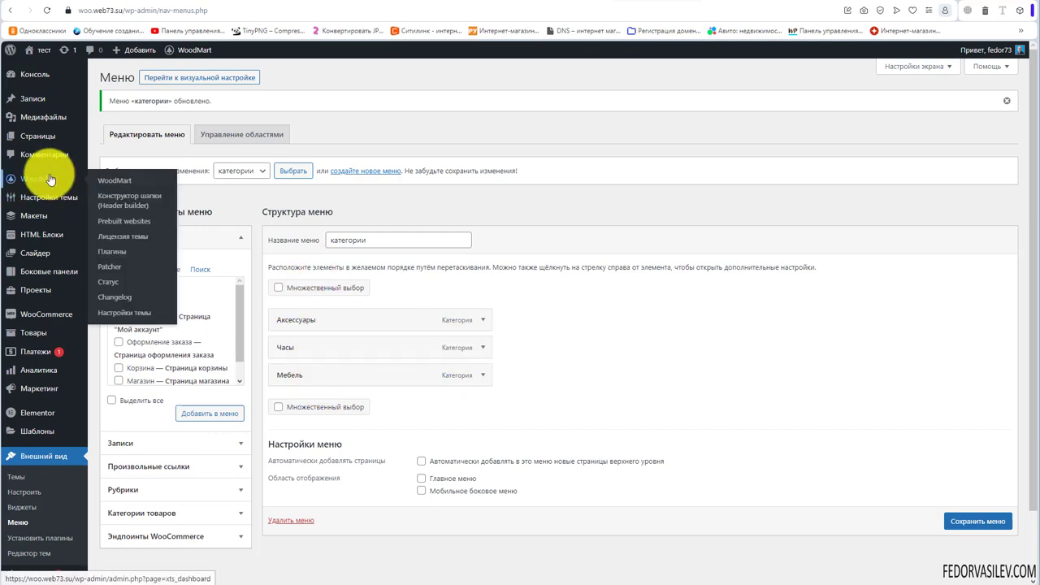
{"action": "left_click", "coordinate": [122, 199]}
{"action": "left_click", "coordinate": [564, 68]}
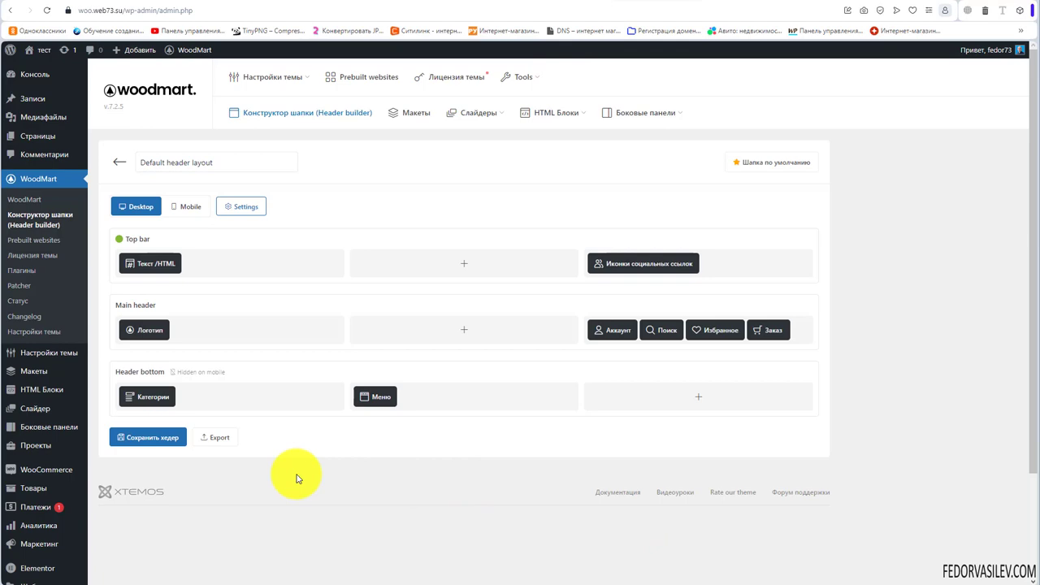
{"action": "left_click_drag", "start_coordinate": [148, 397], "coordinate": [158, 405]}
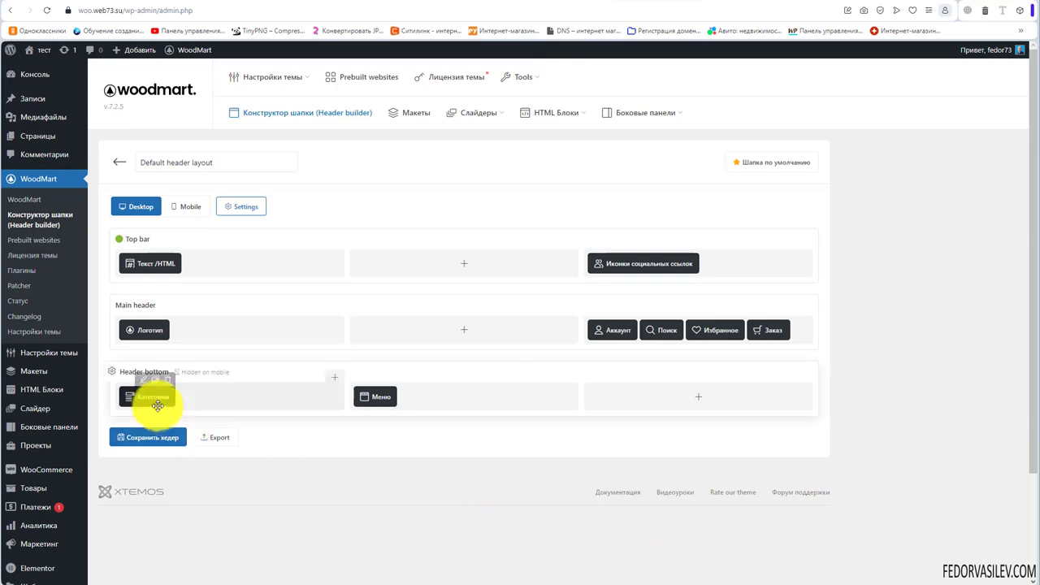
{"action": "left_click", "coordinate": [144, 383]}
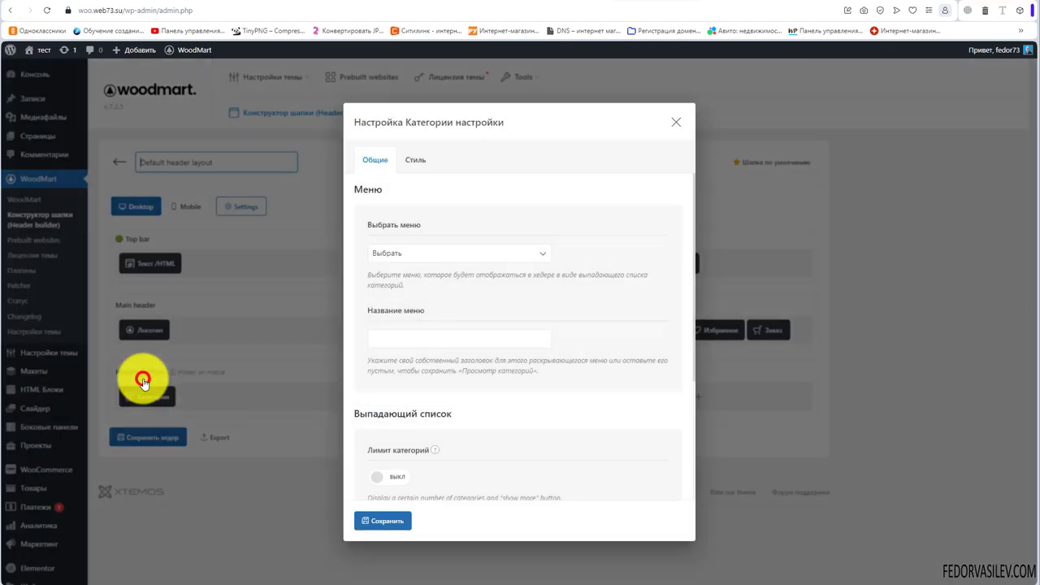
{"action": "left_click", "coordinate": [437, 253]}
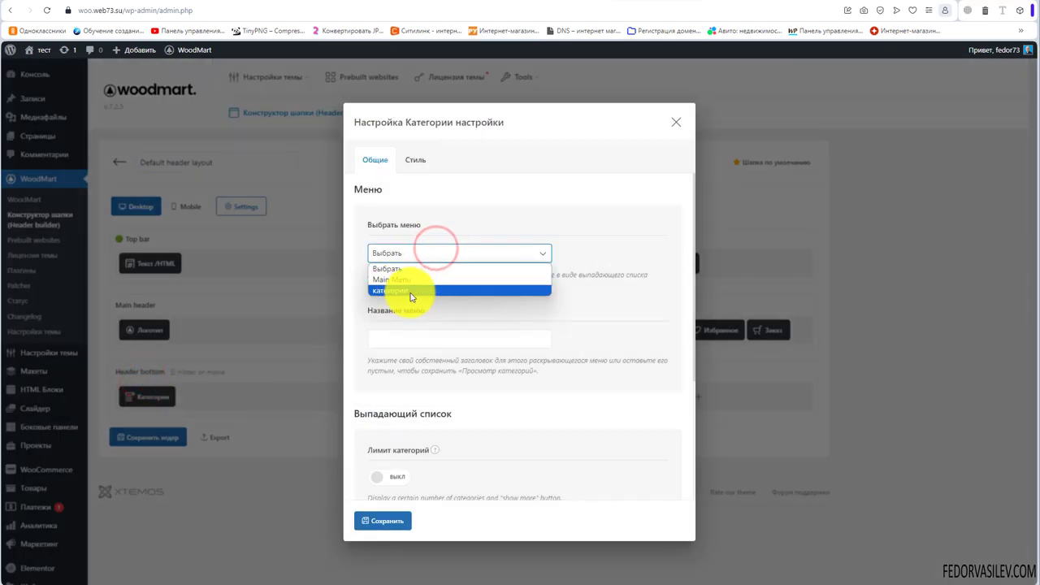
{"action": "left_click", "coordinate": [393, 291]}
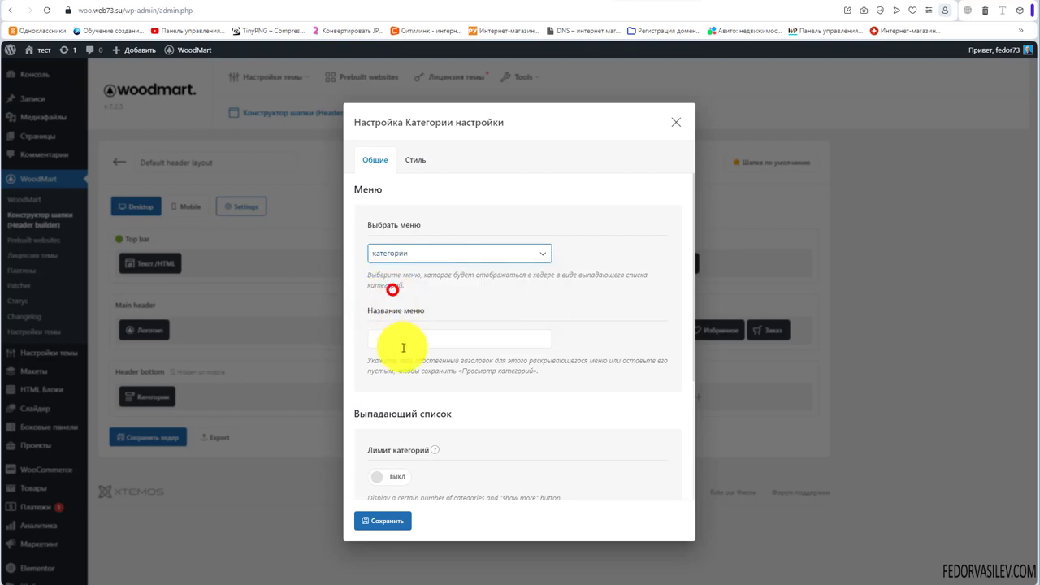
Step: Set the Категории element's menu title to "Категории товаров", then save the element and the header
{"action": "left_click", "coordinate": [404, 342]}
{"action": "type", "text": "Категории товаров"}
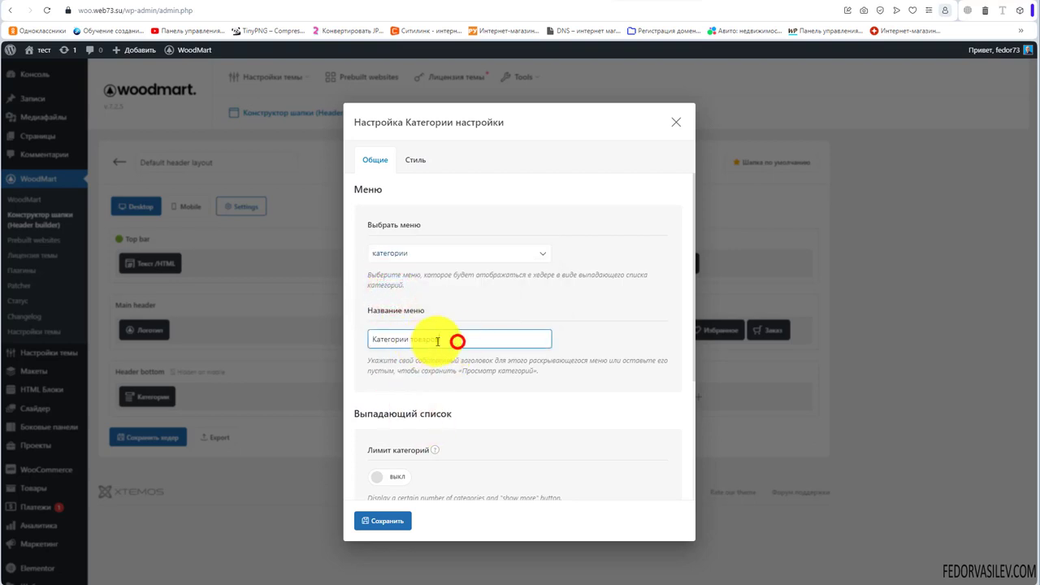
{"action": "scroll", "coordinate": [471, 339], "scroll_direction": "down", "scroll_amount": 2}
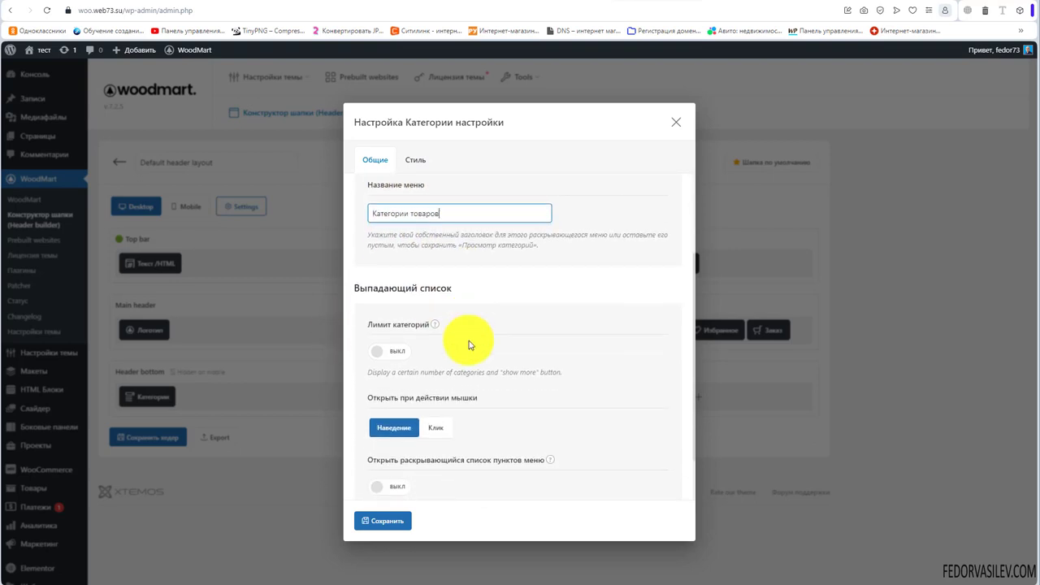
{"action": "left_click", "coordinate": [380, 522]}
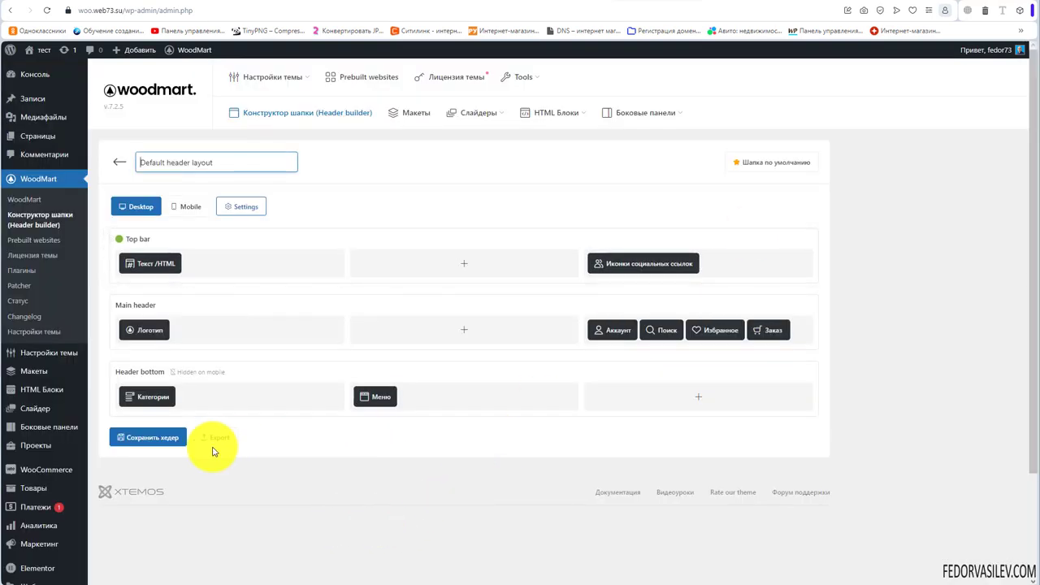
{"action": "left_click", "coordinate": [154, 437]}
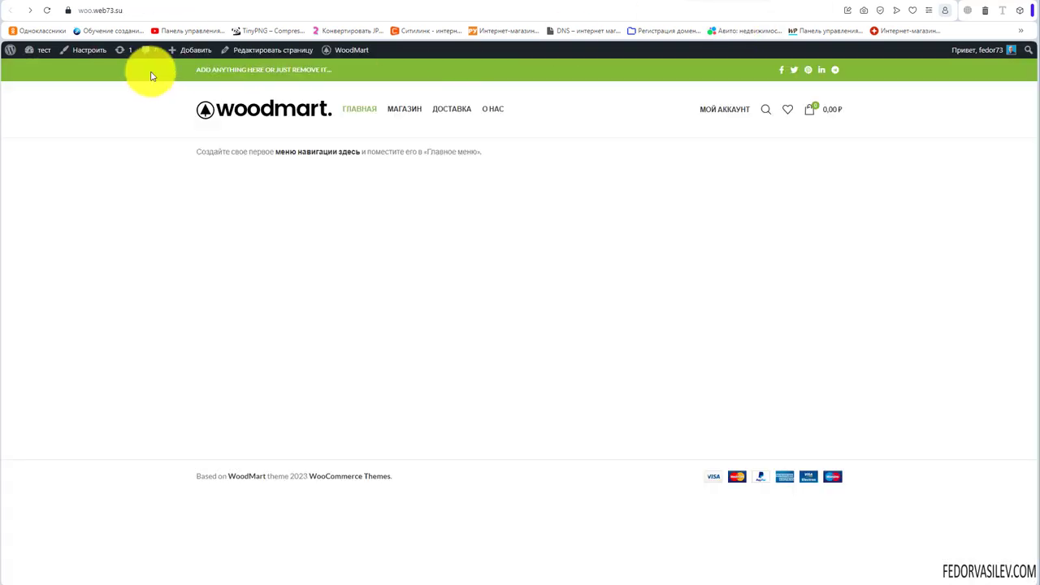
Step: Reload the storefront, examine the product-categories dropdown and view the Аксессуары category page
{"action": "left_click", "coordinate": [47, 10]}
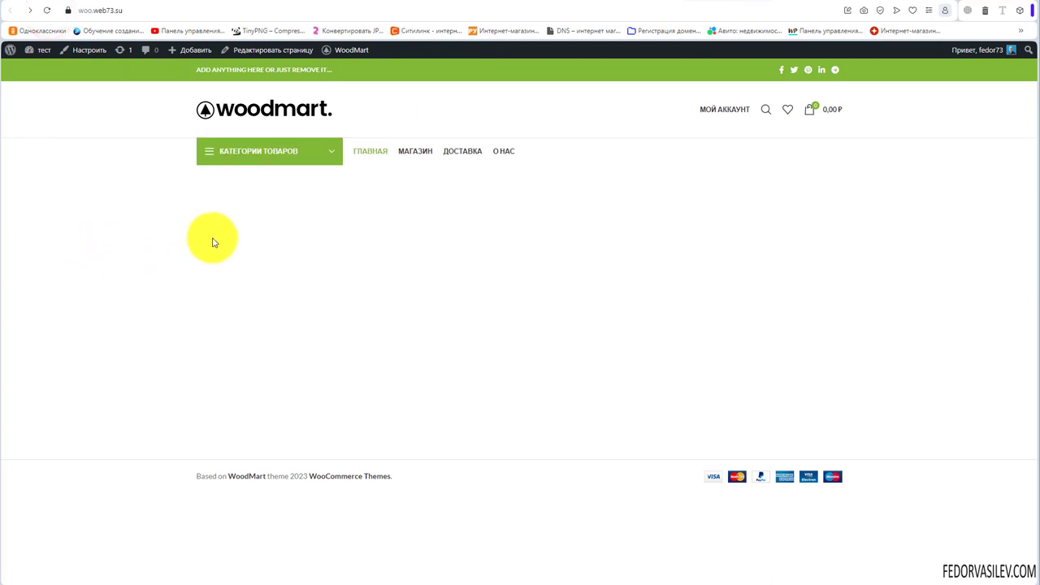
{"action": "mouse_move", "coordinate": [336, 151]}
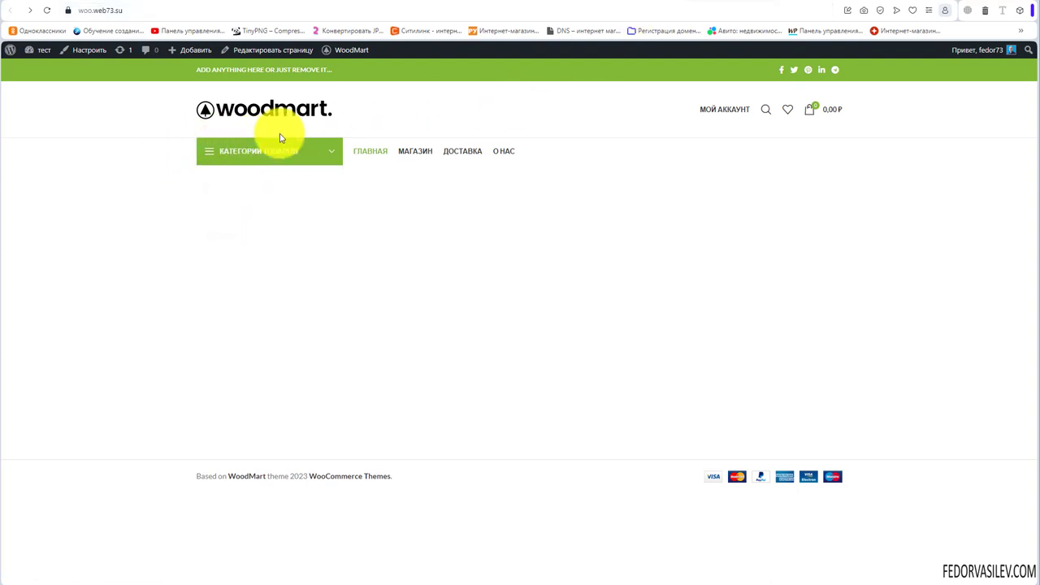
{"action": "mouse_move", "coordinate": [281, 151]}
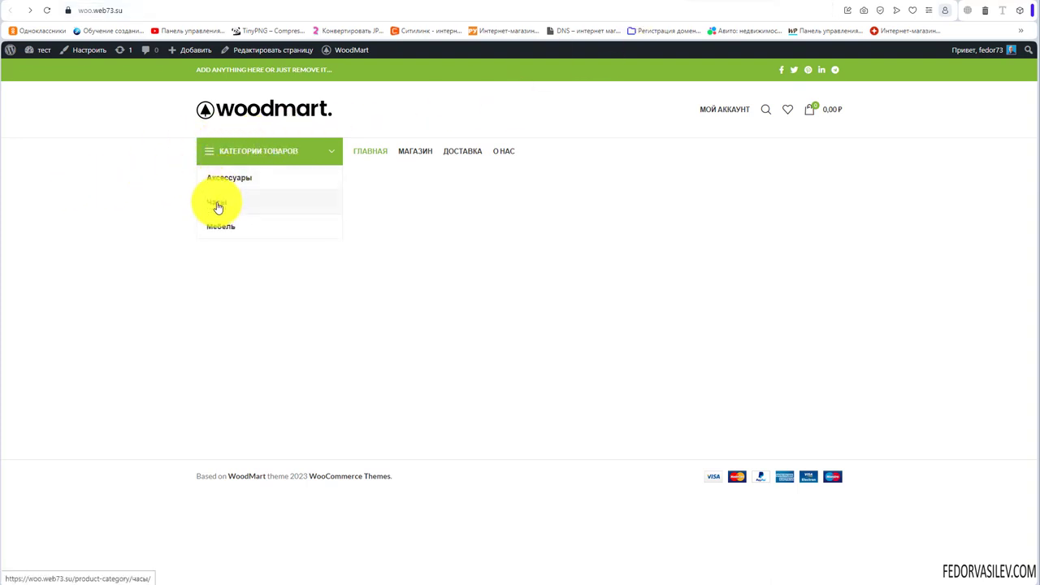
{"action": "left_click", "coordinate": [220, 179]}
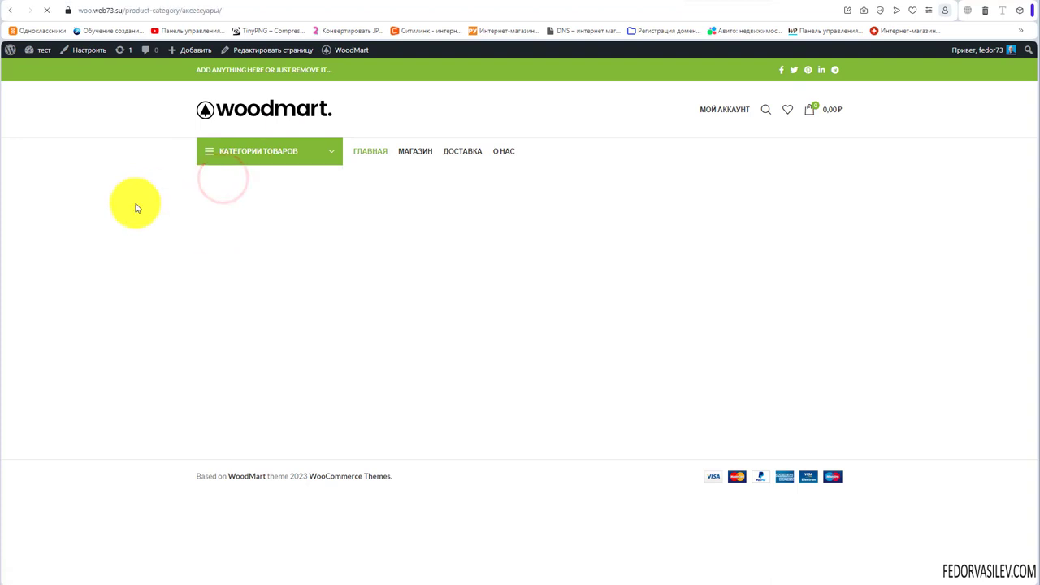
{"action": "scroll", "coordinate": [135, 208], "scroll_direction": "down", "scroll_amount": 3}
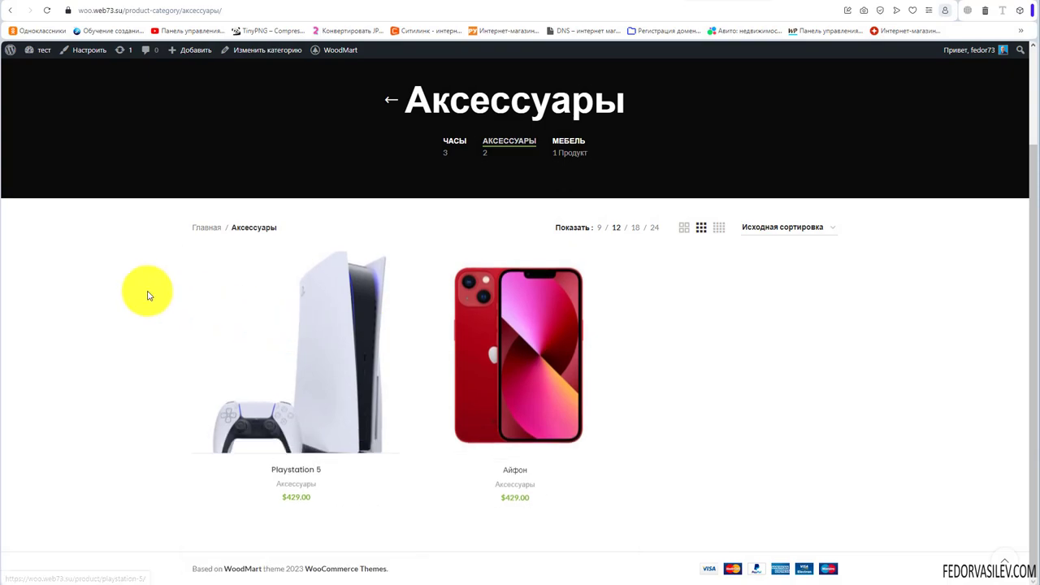
{"action": "scroll", "coordinate": [147, 295], "scroll_direction": "up", "scroll_amount": 3}
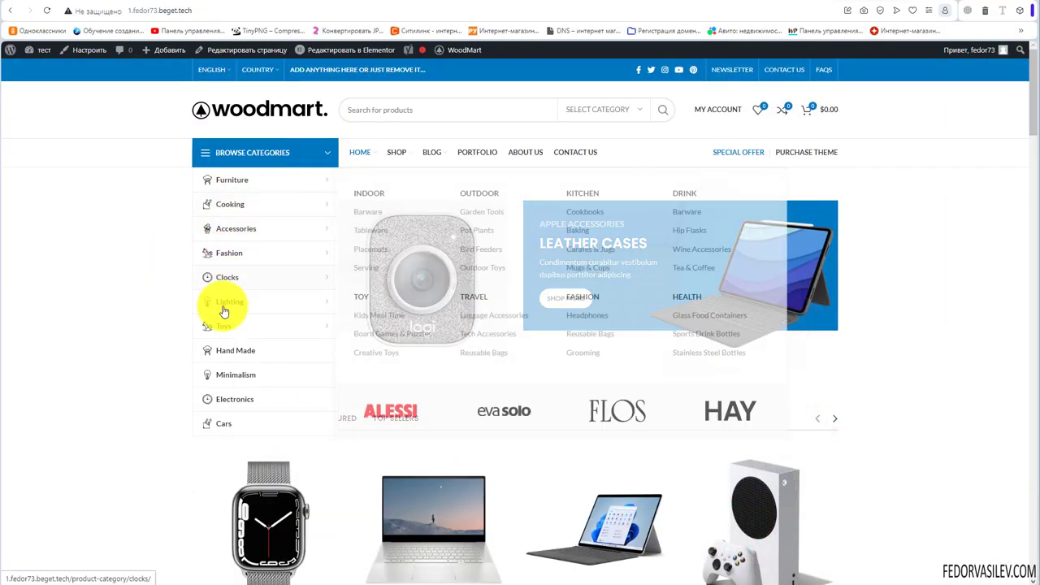
Step: Compare the categories menu on the demo home page with the one on the storefront's home page
{"action": "scroll", "coordinate": [260, 382], "scroll_direction": "down", "scroll_amount": 2}
{"action": "scroll", "coordinate": [259, 349], "scroll_direction": "up", "scroll_amount": 2}
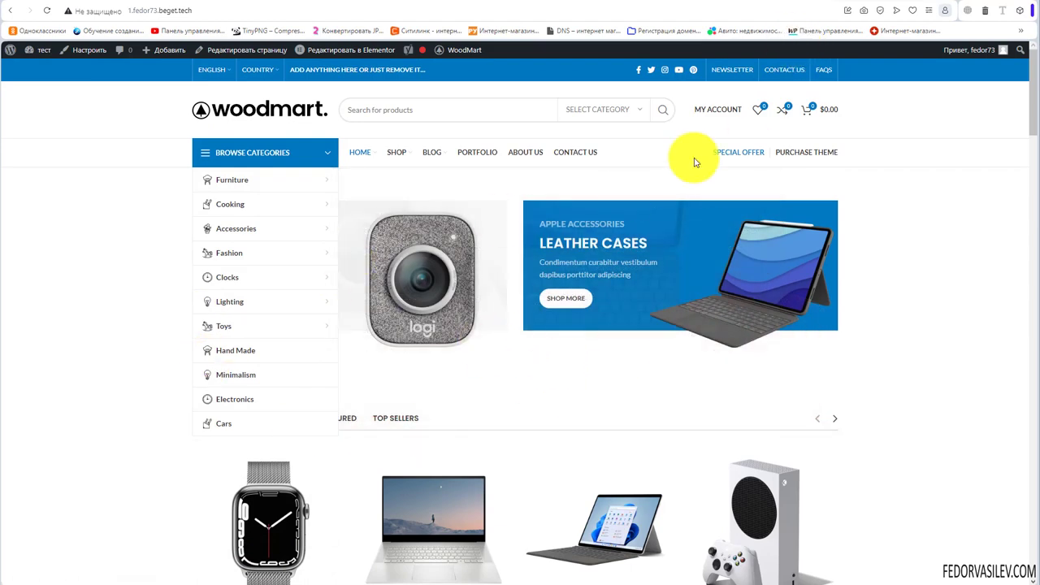
{"action": "left_click", "coordinate": [697, 8]}
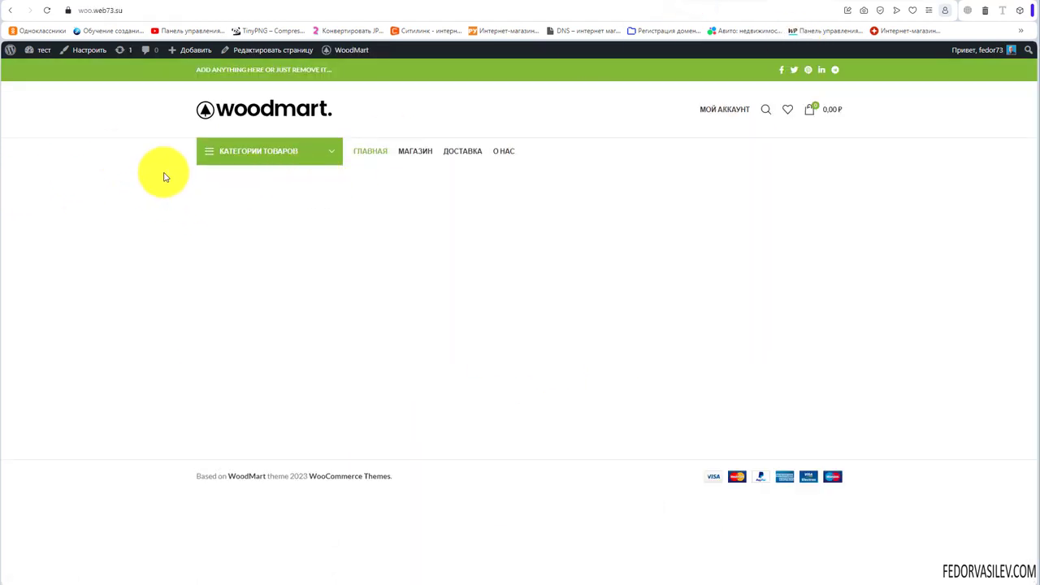
{"action": "mouse_move", "coordinate": [242, 169]}
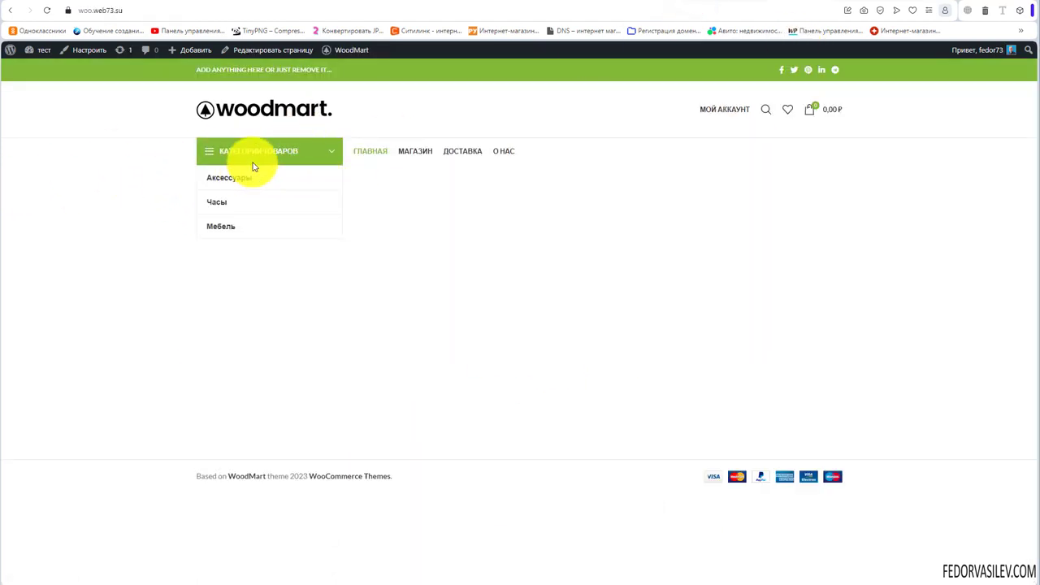
Step: Enable Открыть меню категорий in the Главная page's header settings, update the page and reload the storefront
{"action": "left_click", "coordinate": [647, 2]}
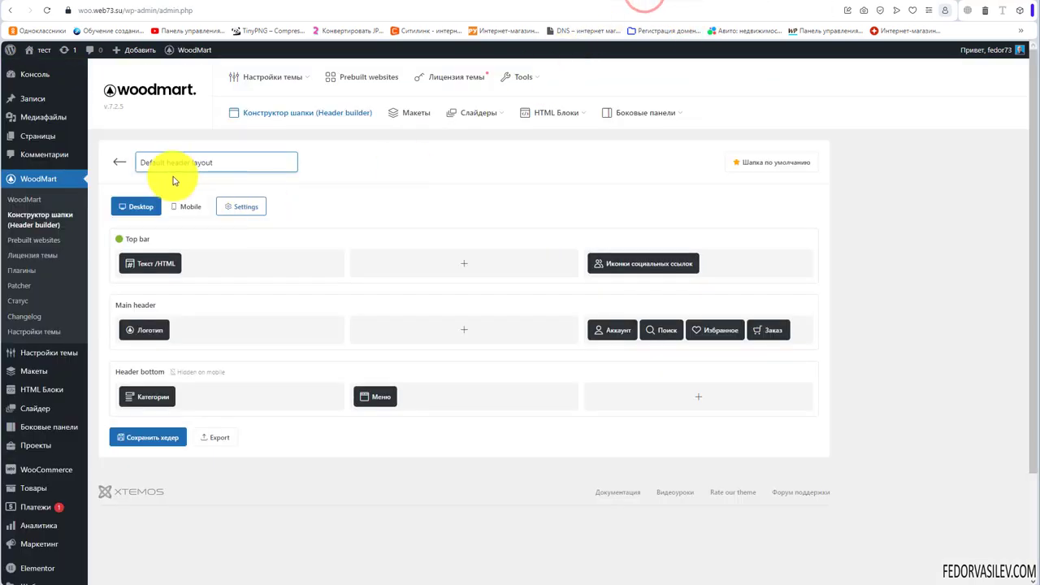
{"action": "mouse_move", "coordinate": [39, 138]}
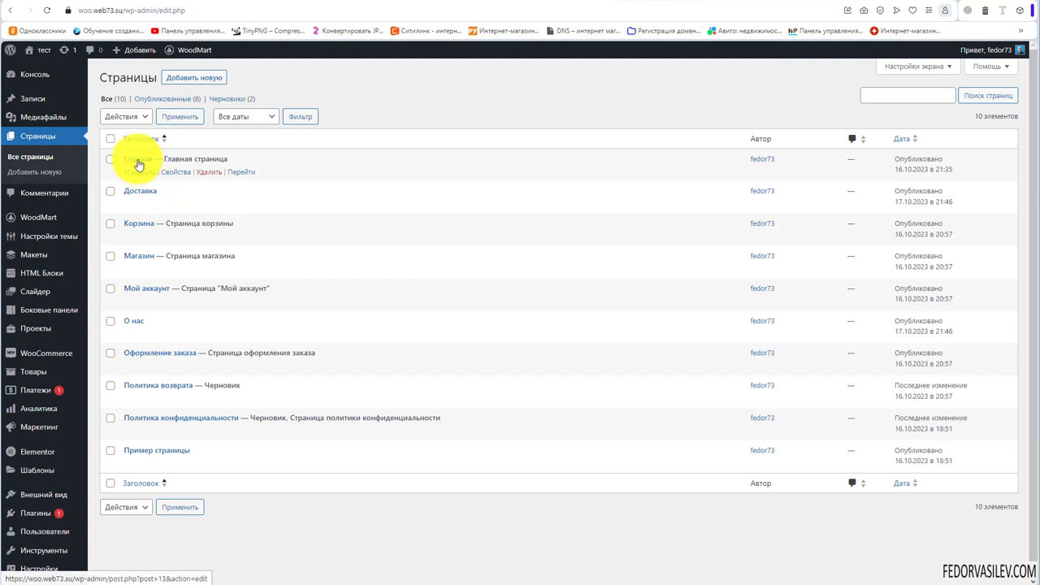
{"action": "left_click", "coordinate": [136, 159]}
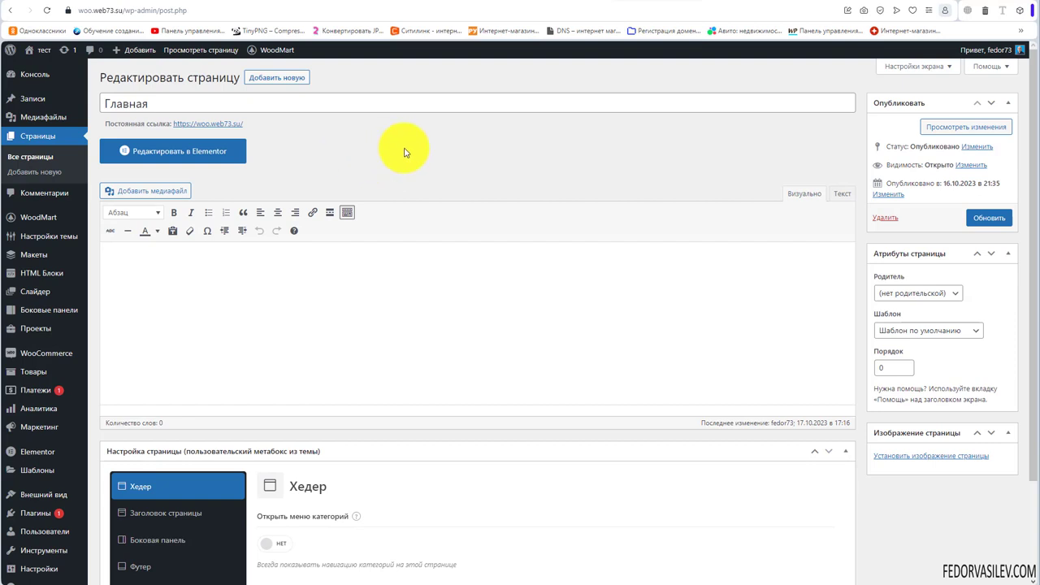
{"action": "scroll", "coordinate": [404, 152], "scroll_direction": "down", "scroll_amount": 3}
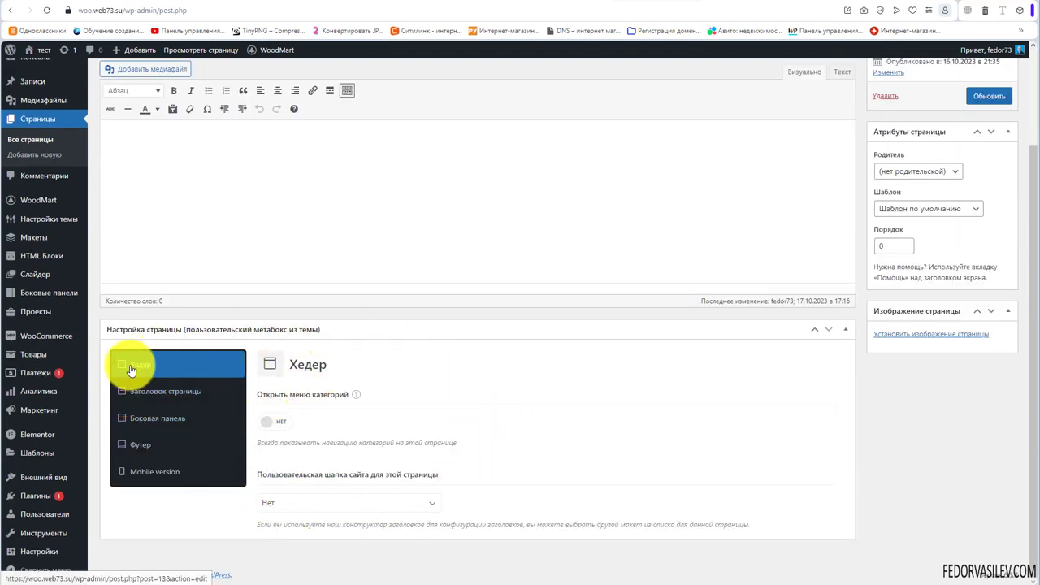
{"action": "mouse_move", "coordinate": [353, 398]}
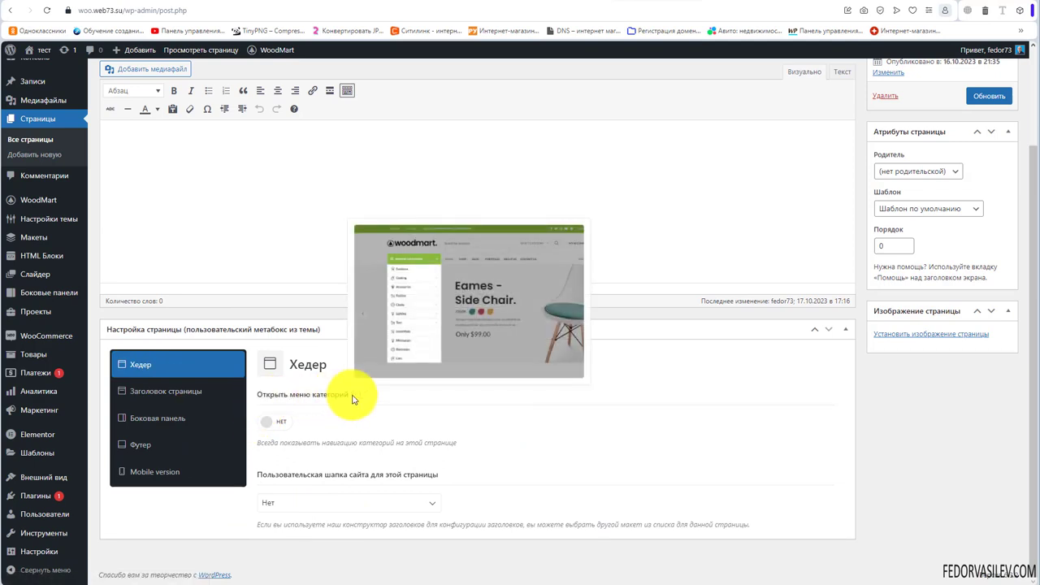
{"action": "left_click", "coordinate": [275, 423]}
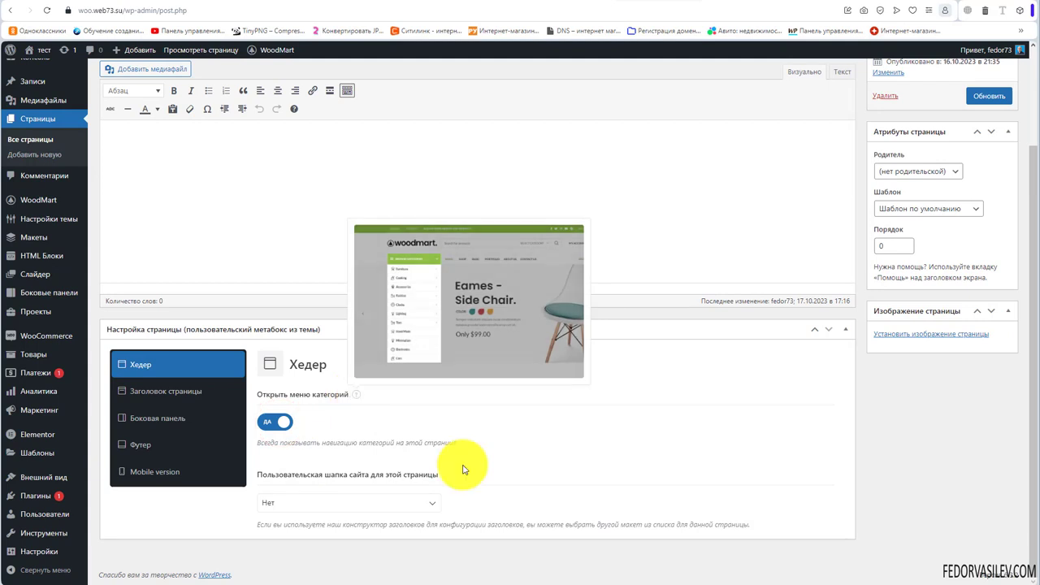
{"action": "scroll", "coordinate": [886, 244], "scroll_direction": "up", "scroll_amount": 2}
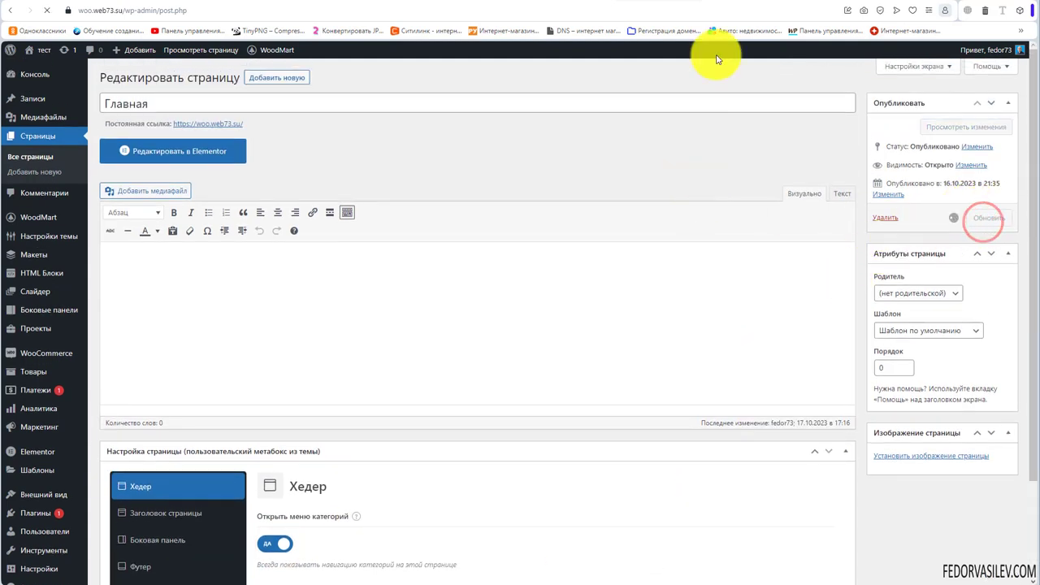
{"action": "left_click", "coordinate": [732, 7]}
{"action": "left_click", "coordinate": [42, 11]}
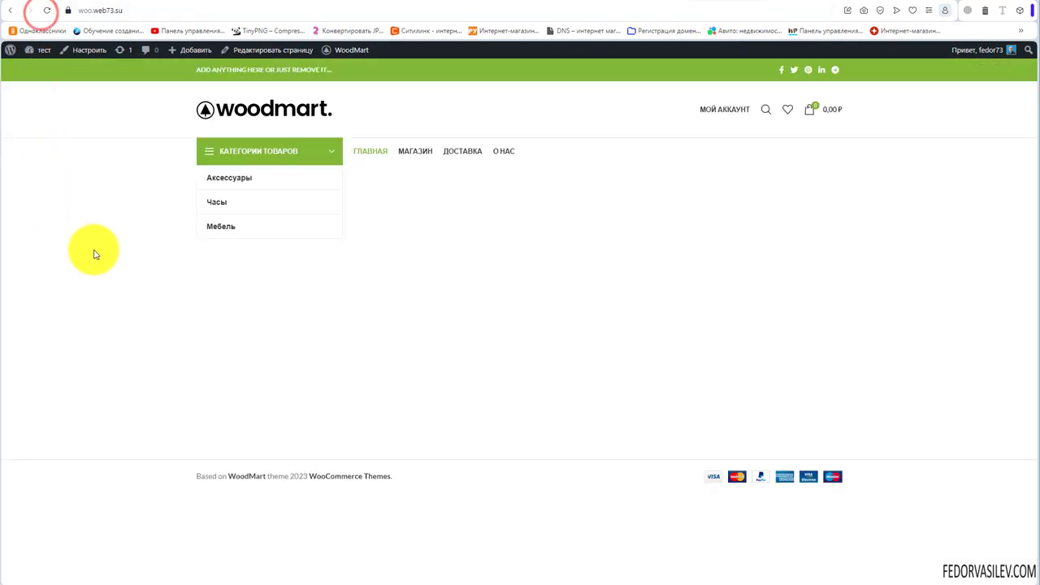